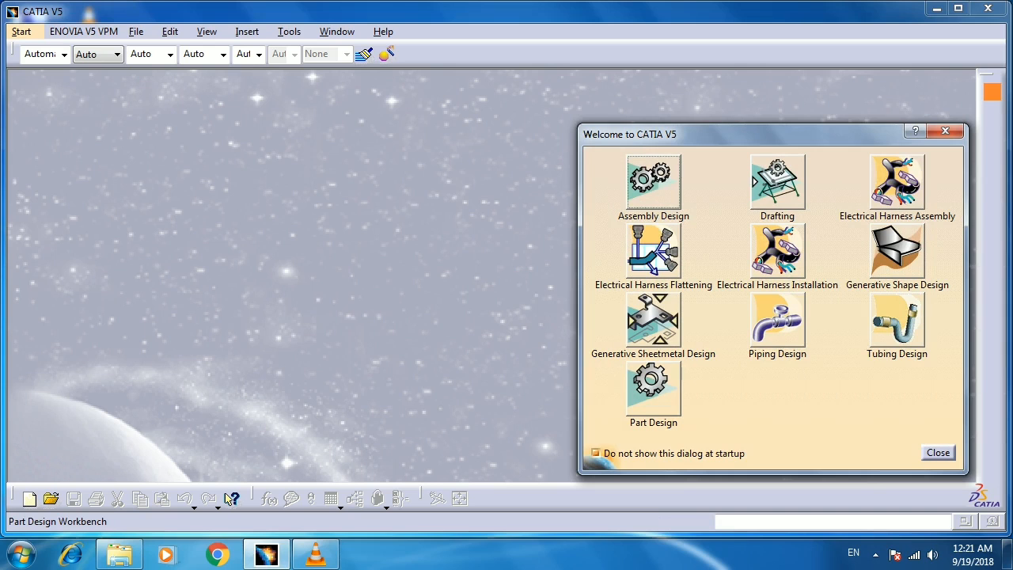
Create a new part named sketcher and open a sketch on its xy plane
click(653, 388)
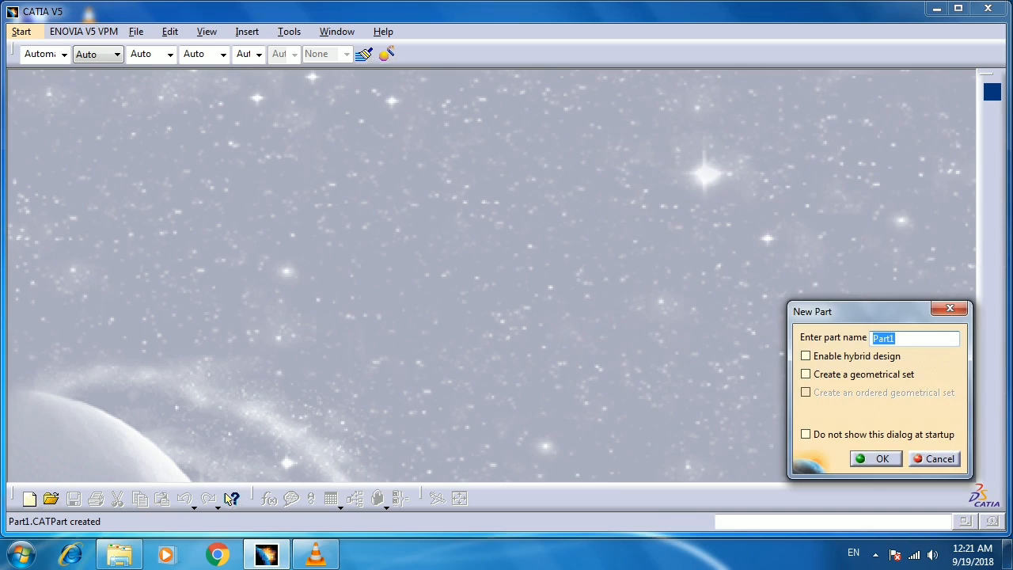
text(sketch)
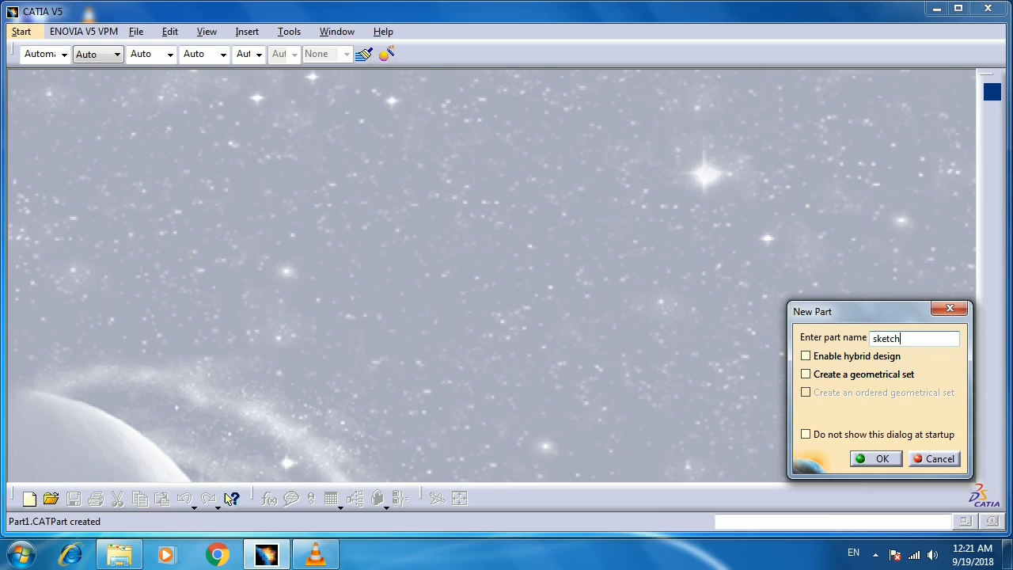
key(Return)
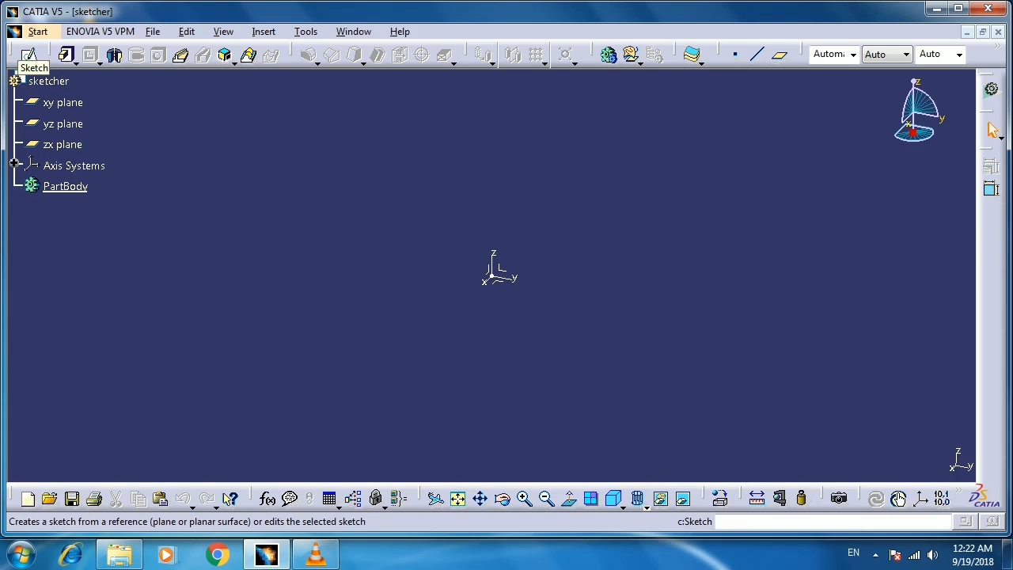
click(29, 54)
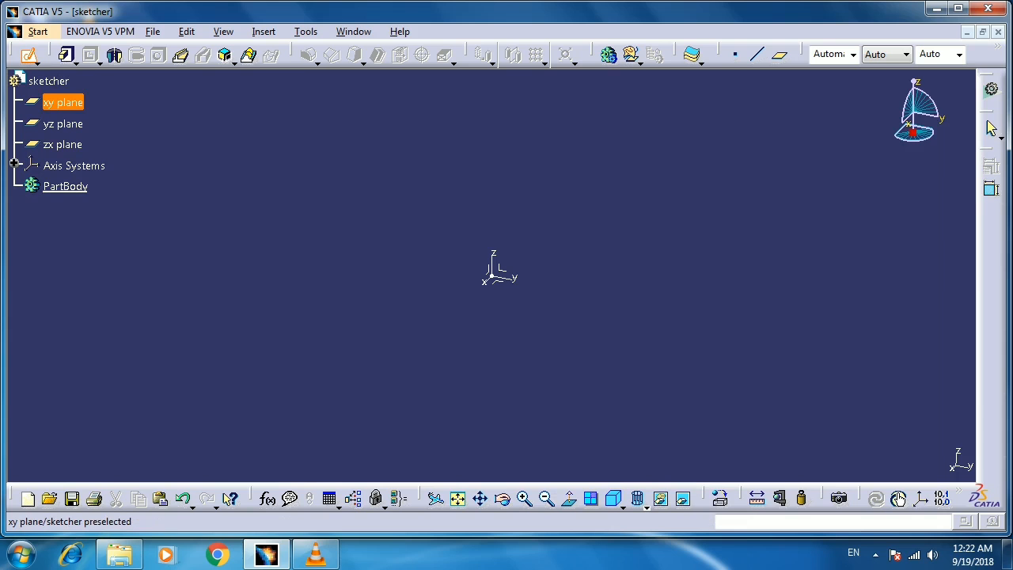
click(64, 103)
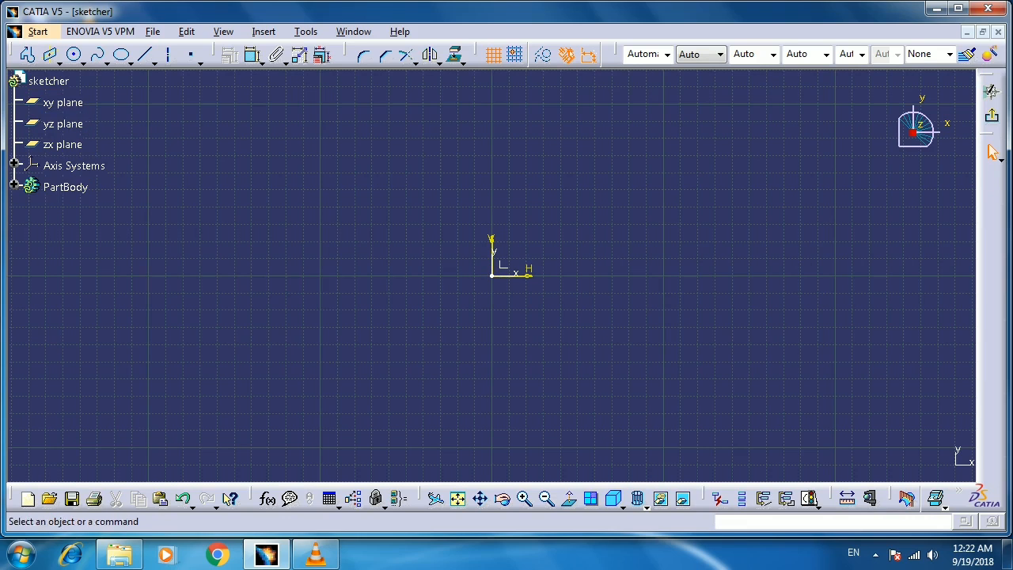
Sketch a rectangle about 111 mm wide and 89 mm high around the sketch origin
click(60, 62)
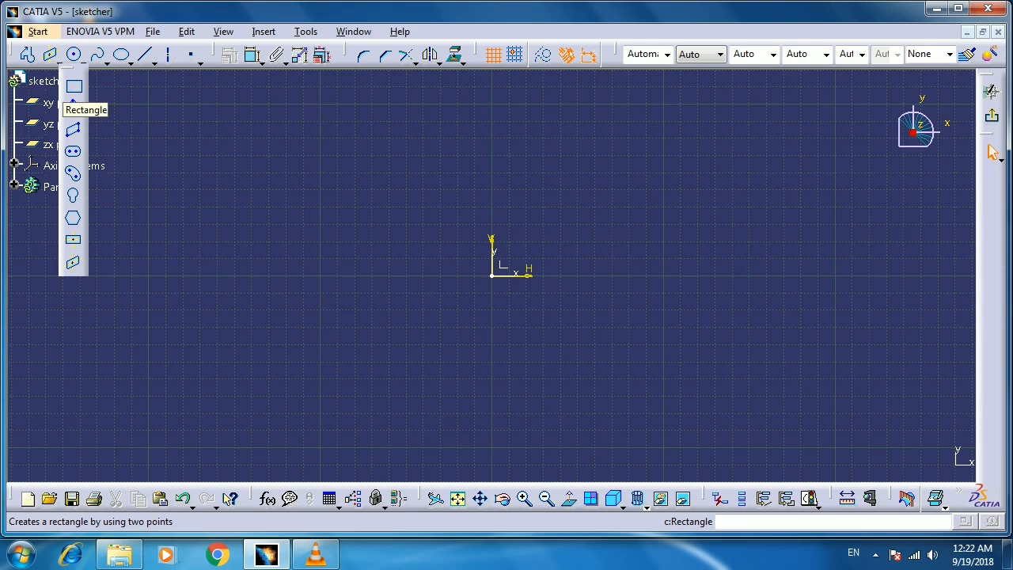
click(74, 87)
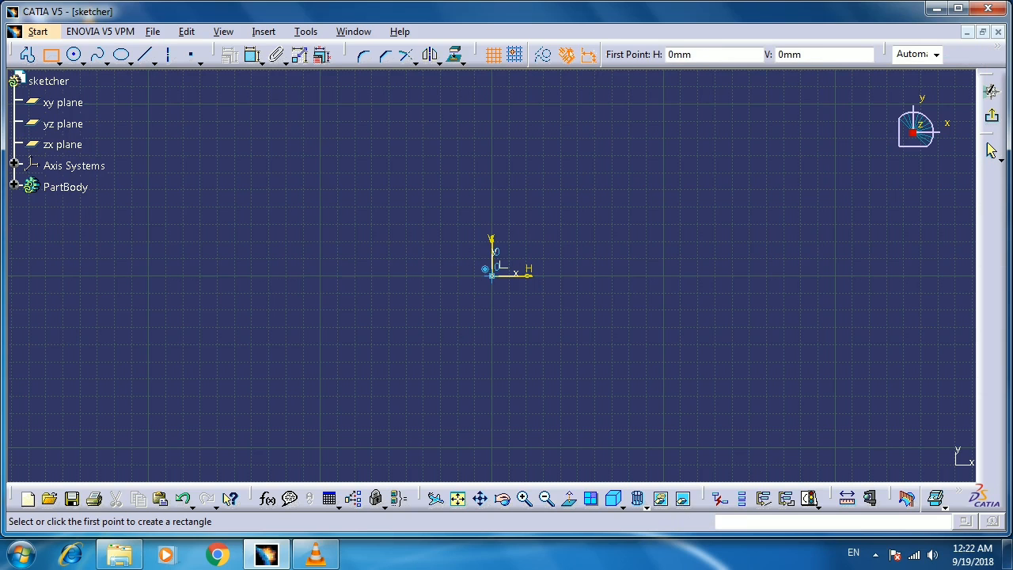
click(387, 195)
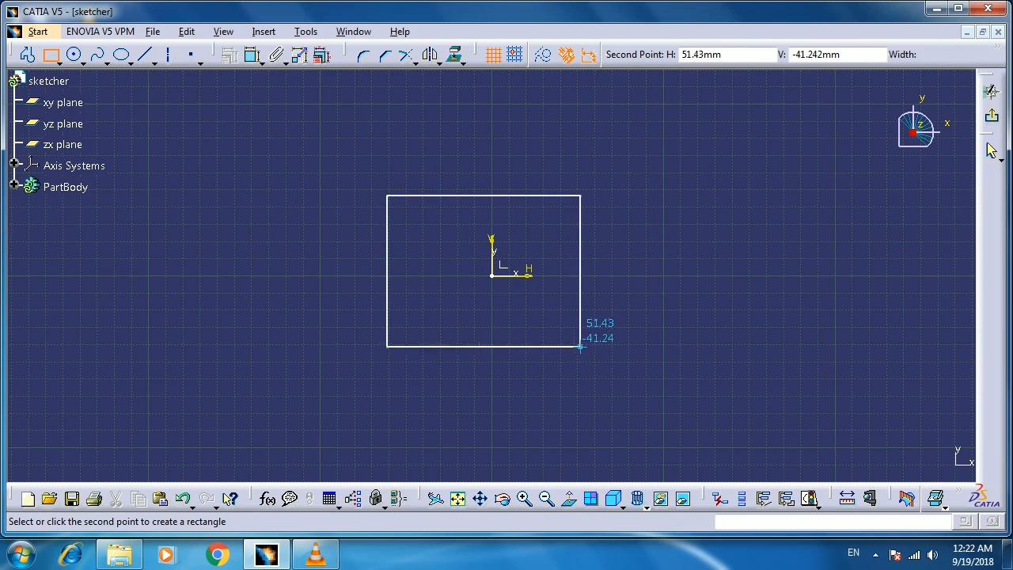
click(578, 348)
Dimension the rectangle's right vertical side and set its length to 100 mm
mouse_move(578, 347)
middle_down()
mouse_move(499, 337)
mouse_move(358, 274)
mouse_move(323, 292)
mouse_move(324, 304)
middle_up()
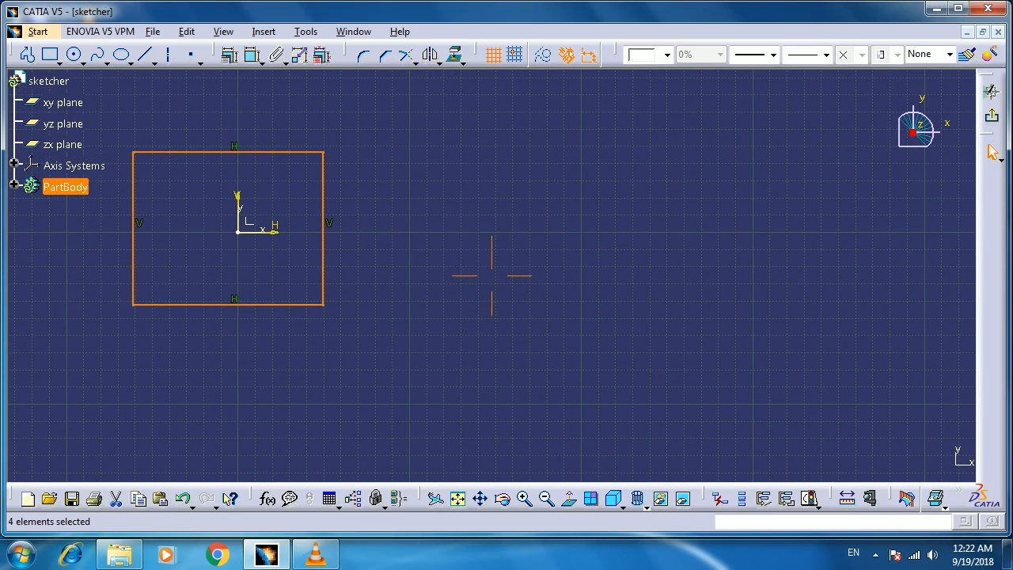
click(253, 55)
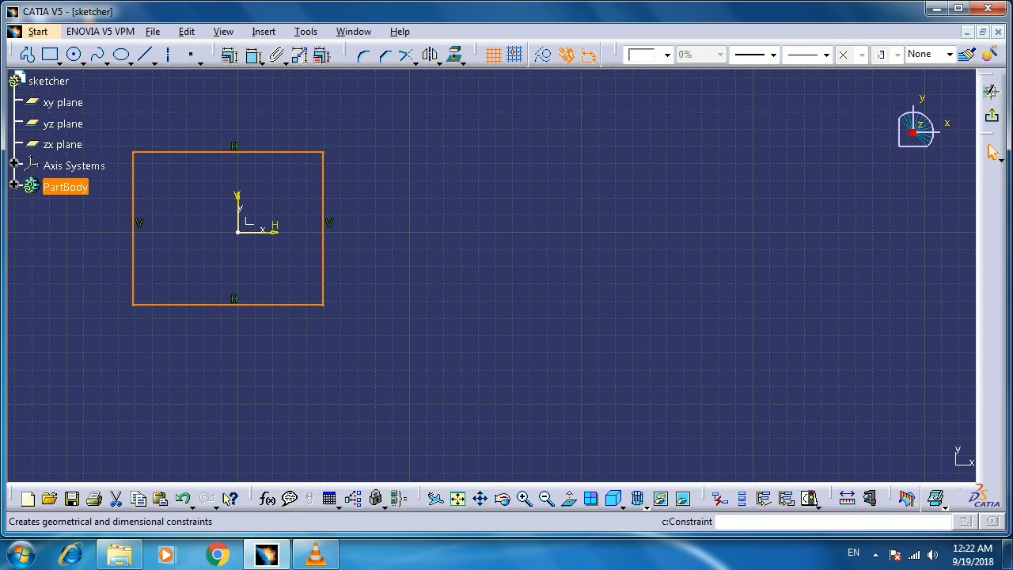
click(252, 56)
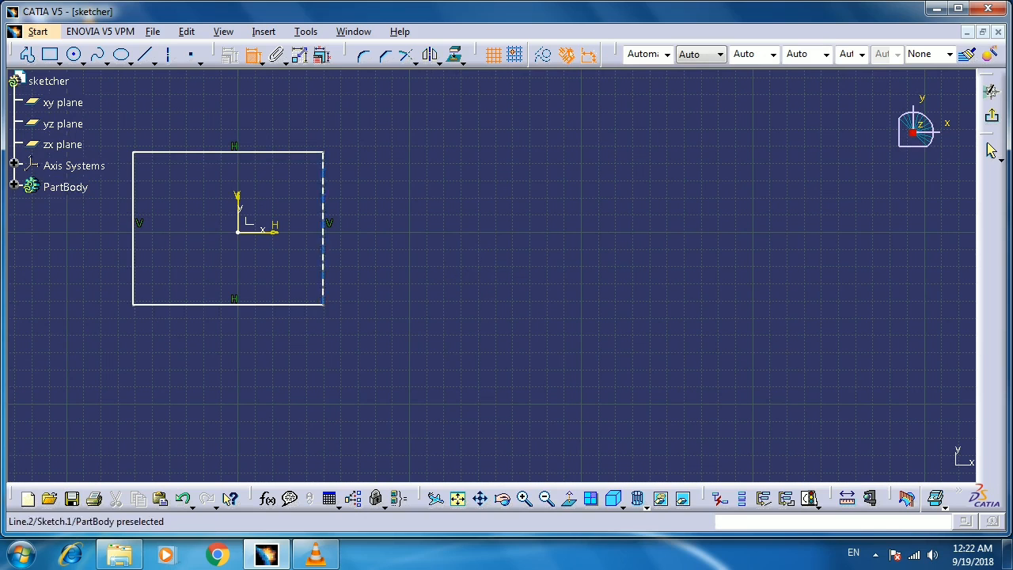
click(323, 215)
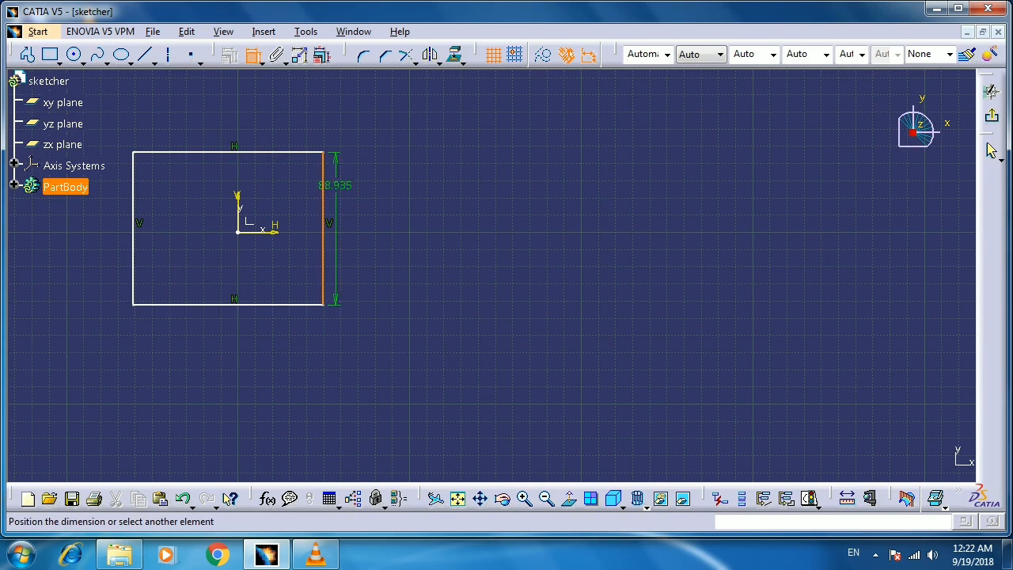
click(366, 229)
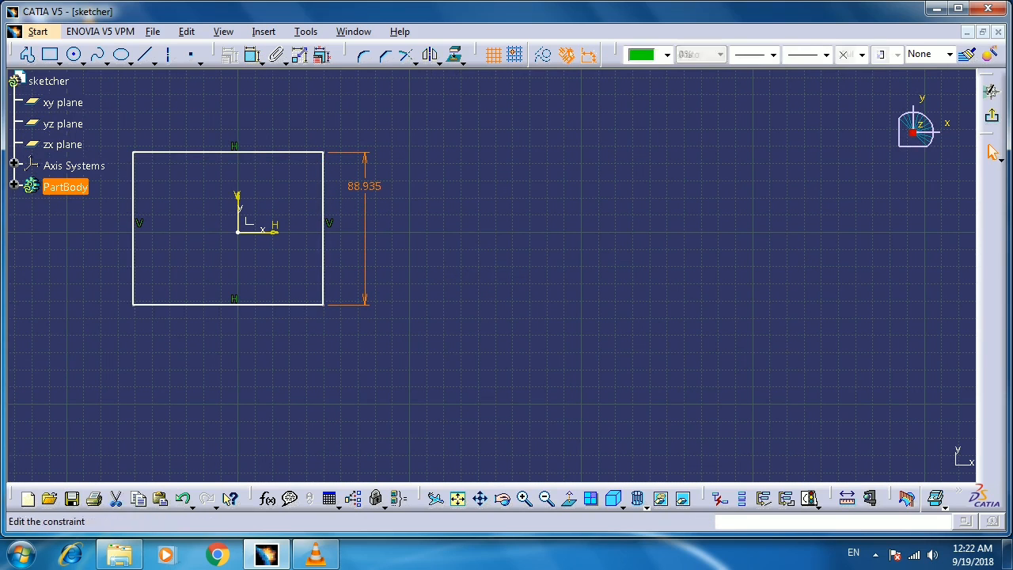
double_click(365, 187)
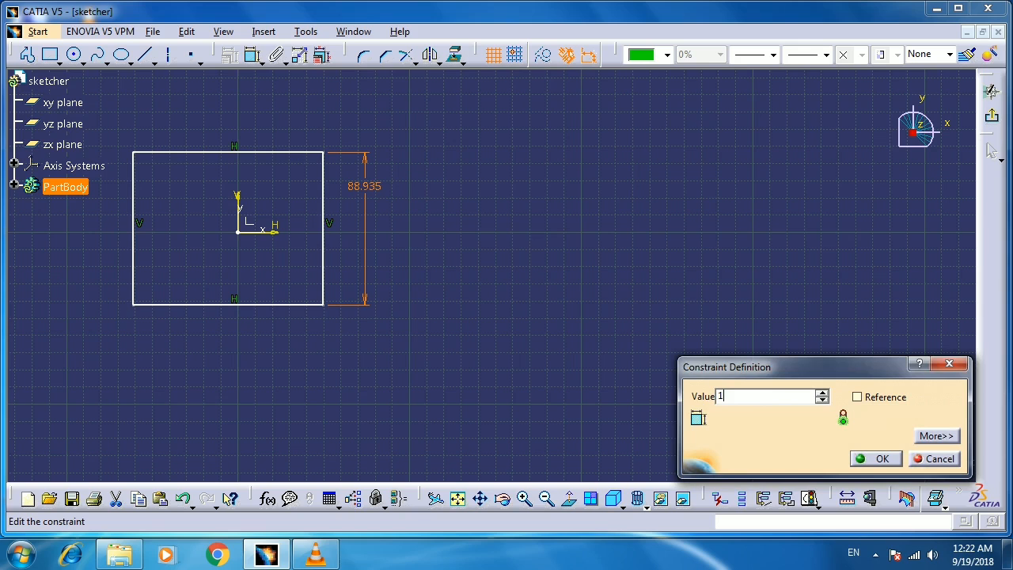
key(Return)
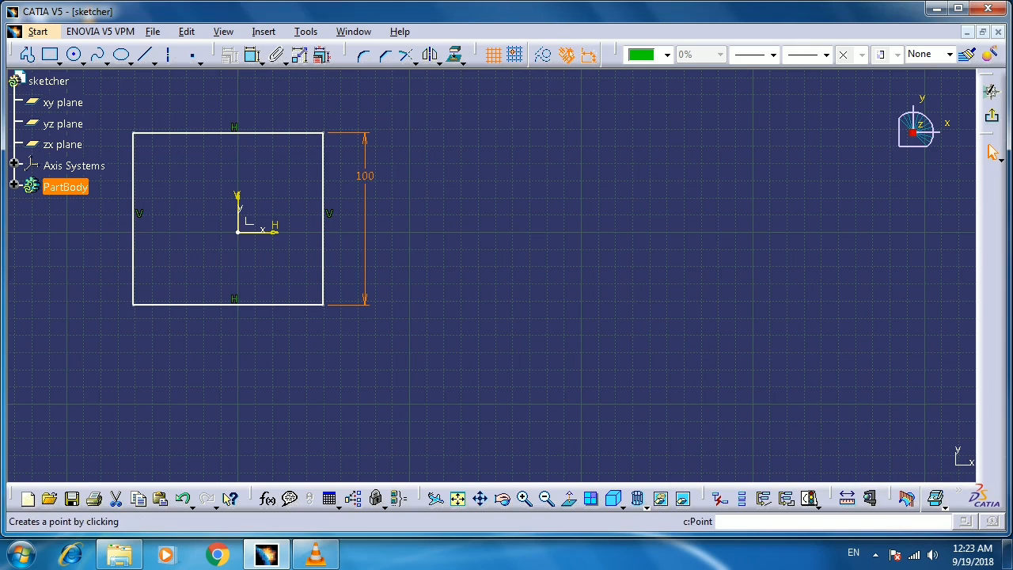
Dimension the rectangle's top horizontal side and set its length to 150 mm
click(253, 55)
click(253, 133)
click(241, 102)
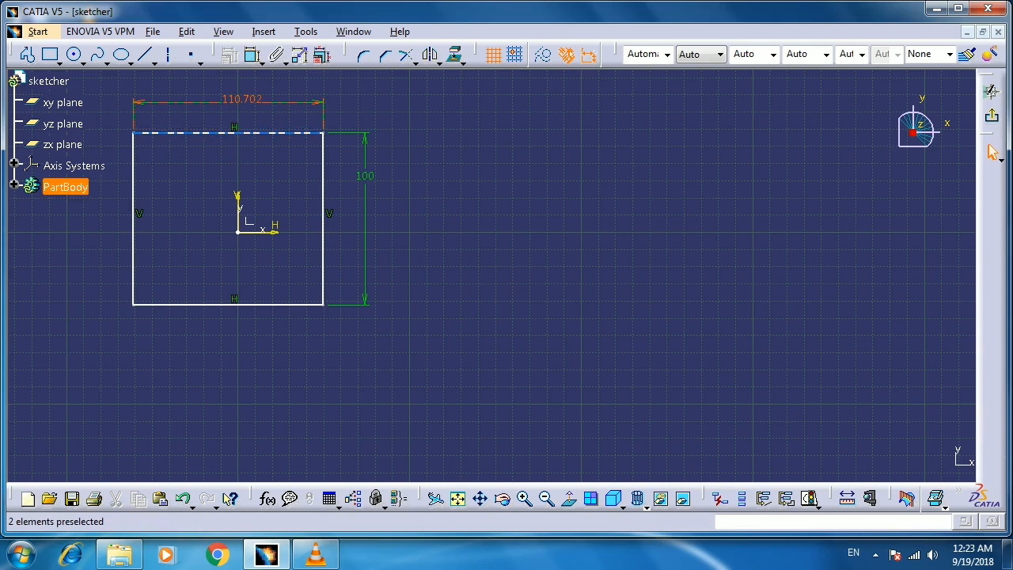
double_click(241, 100)
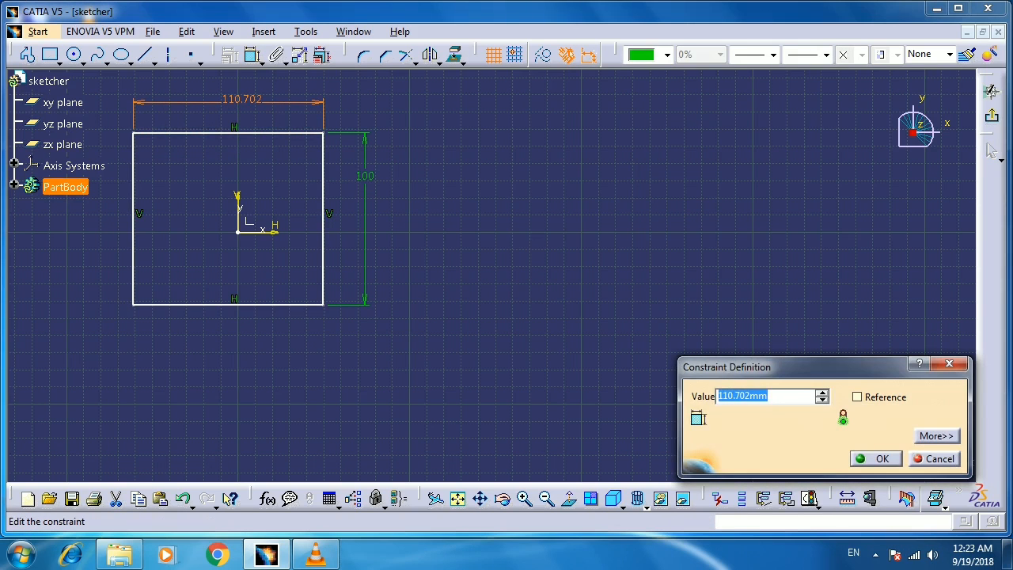
text(150)
key(Return)
key(Return)
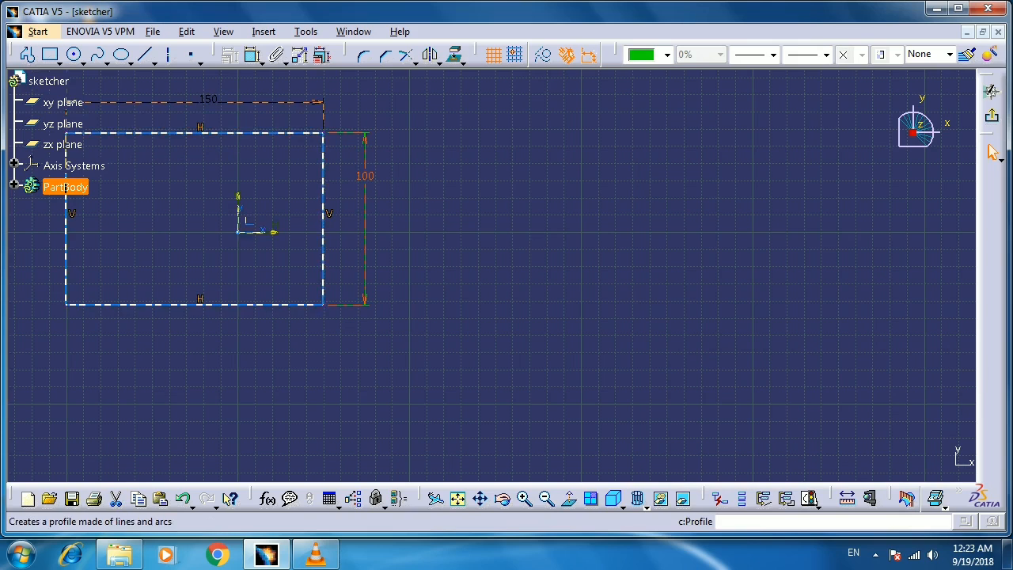
Sketch a tilted oriented rectangle from three corners to the right of the 150 by 100 mm rectangle
mouse_move(356, 253)
middle_down()
mouse_move(661, 284)
mouse_move(516, 297)
middle_up()
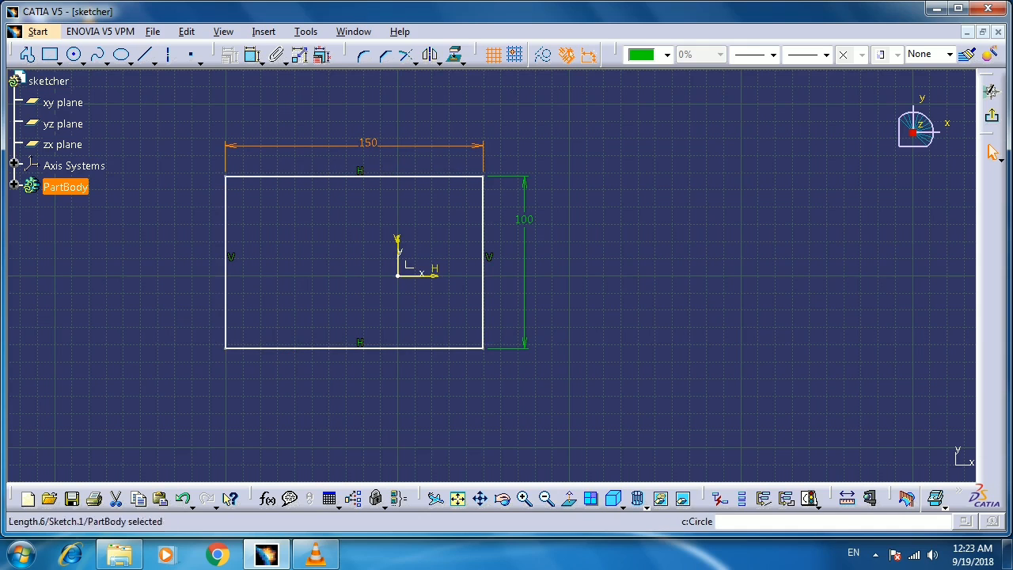
click(57, 61)
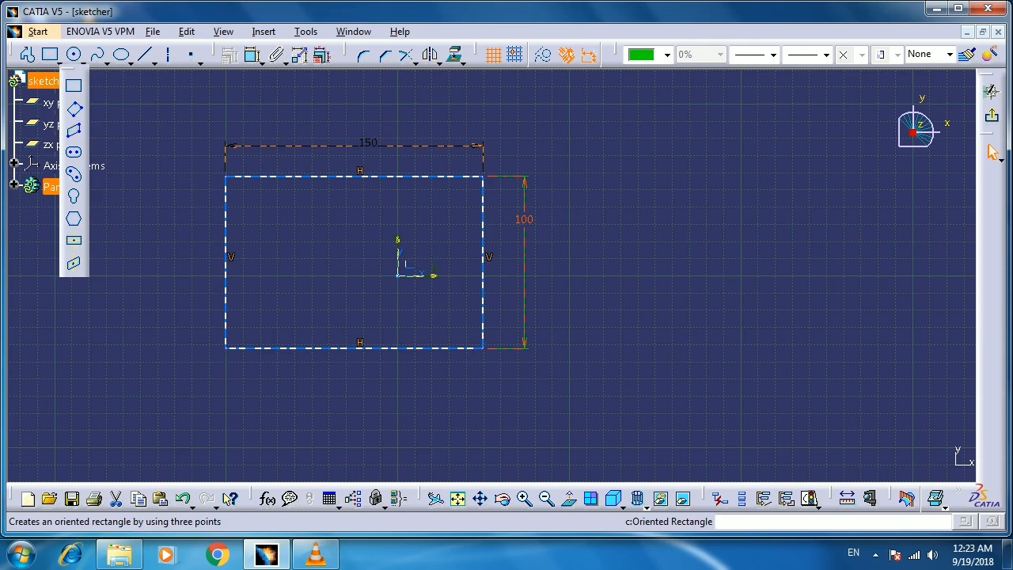
click(74, 109)
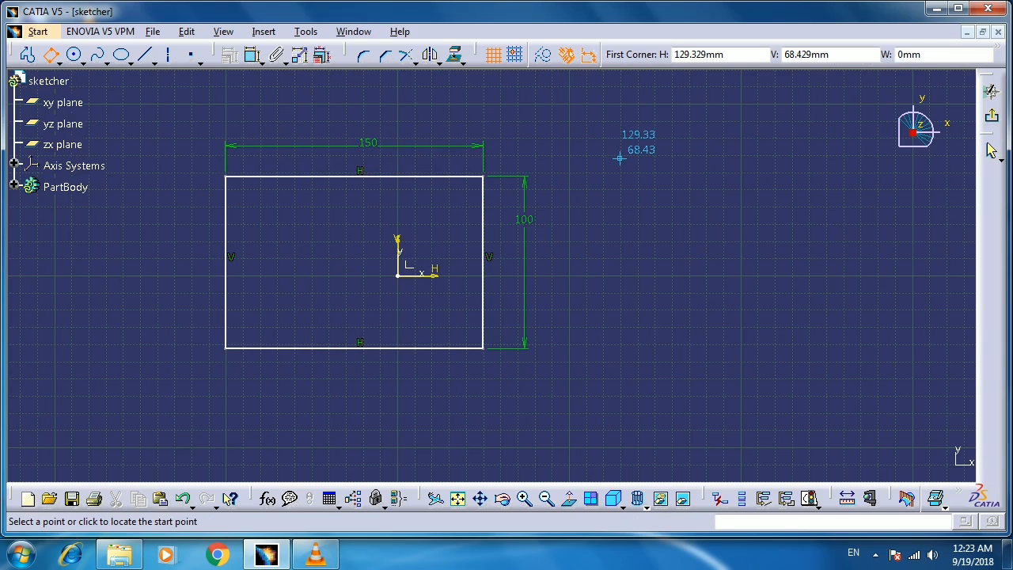
click(663, 136)
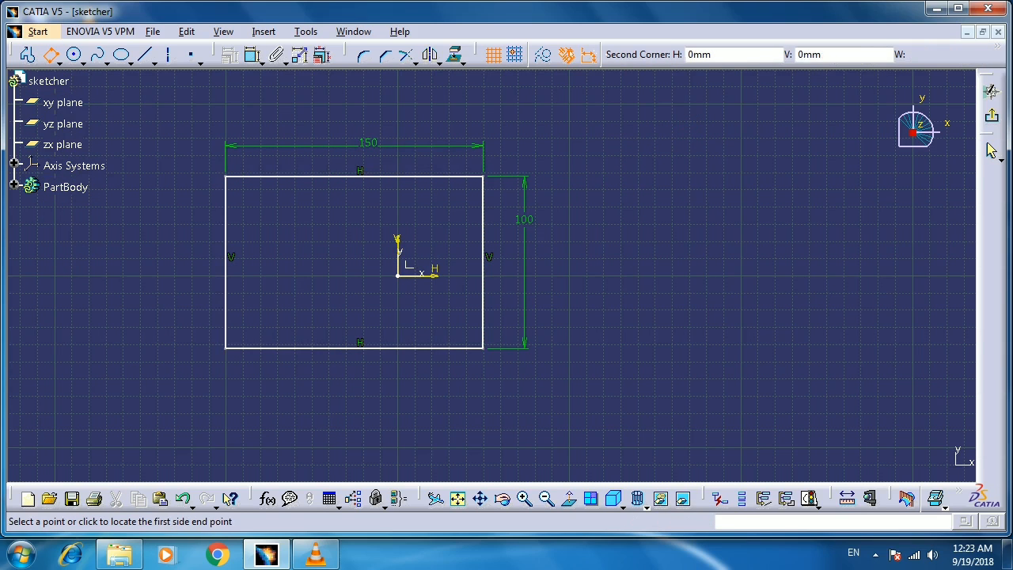
click(772, 174)
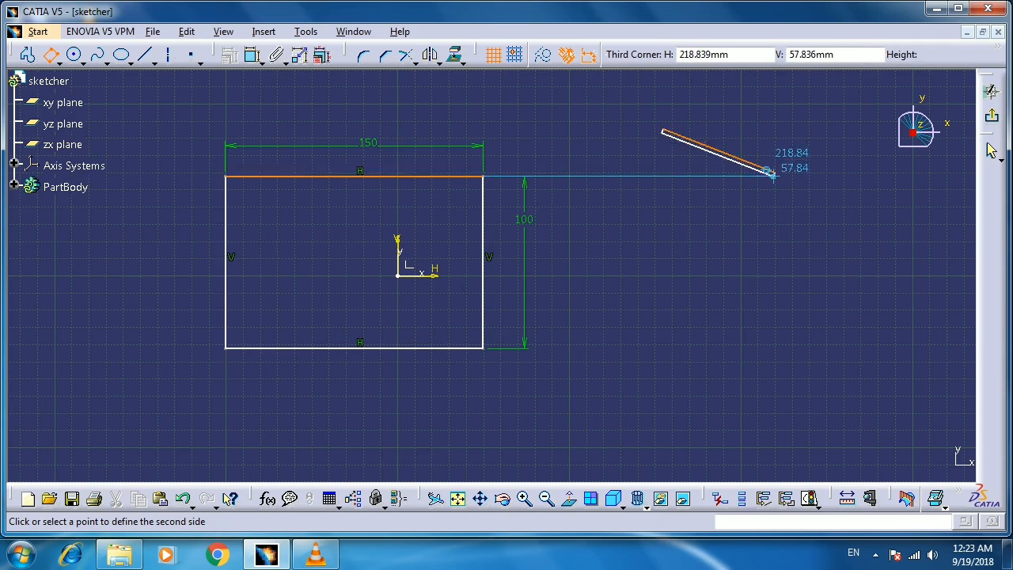
click(718, 317)
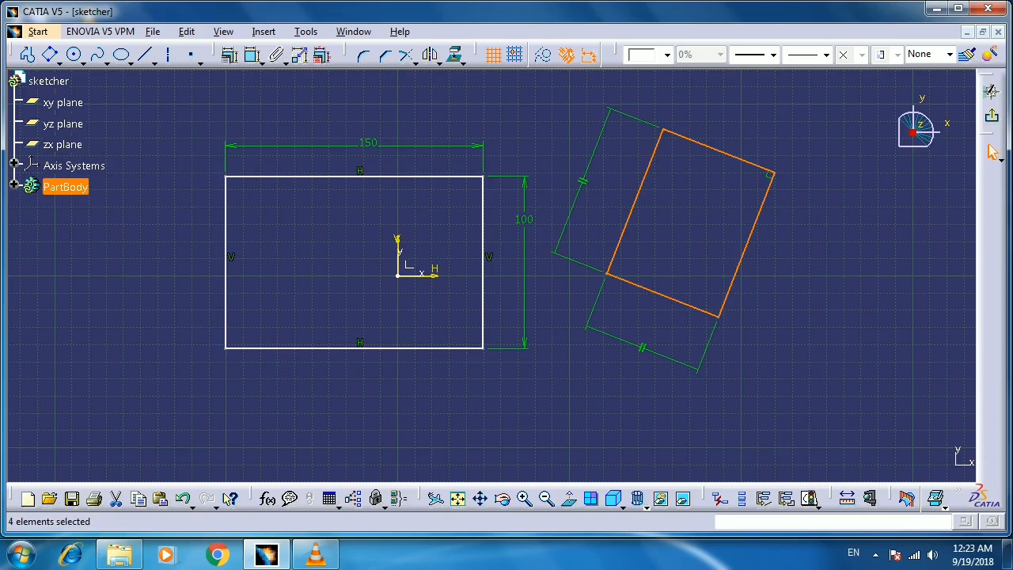
Sketch a parallelogram from three points to the right of the tilted rectangle
mouse_move(616, 315)
middle_down()
mouse_move(541, 232)
mouse_move(474, 293)
mouse_move(397, 262)
middle_up()
click(55, 60)
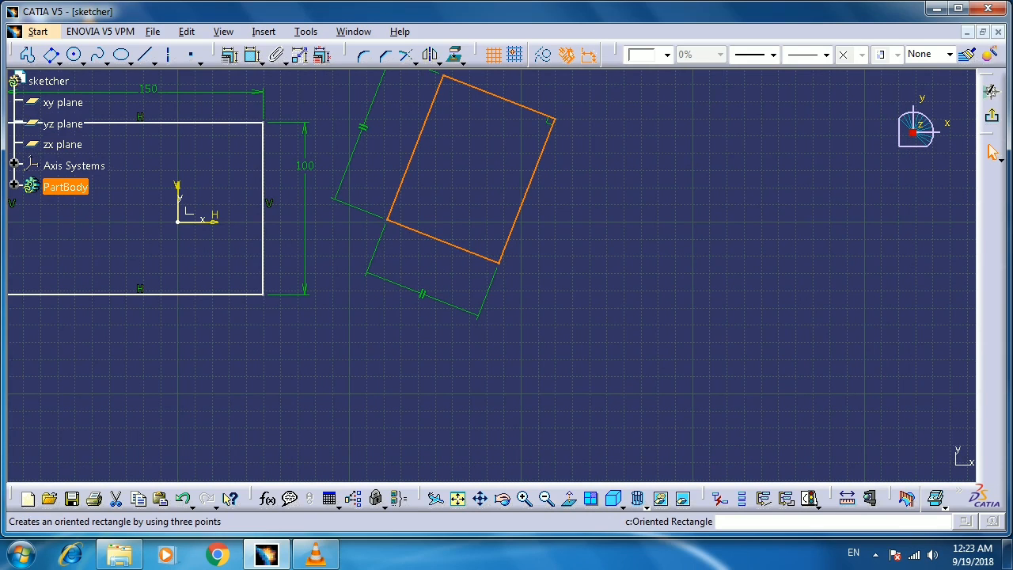
click(60, 63)
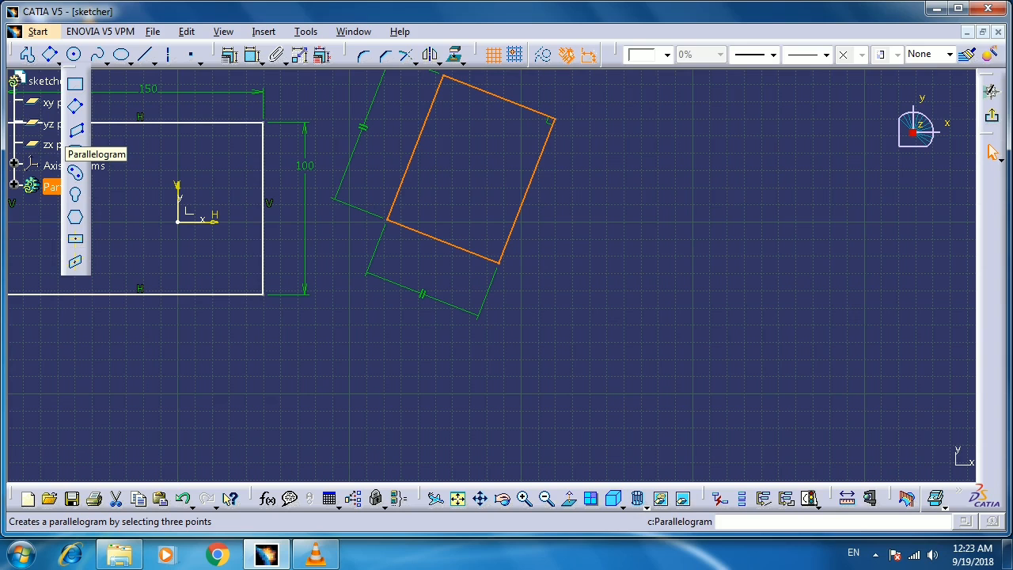
click(75, 130)
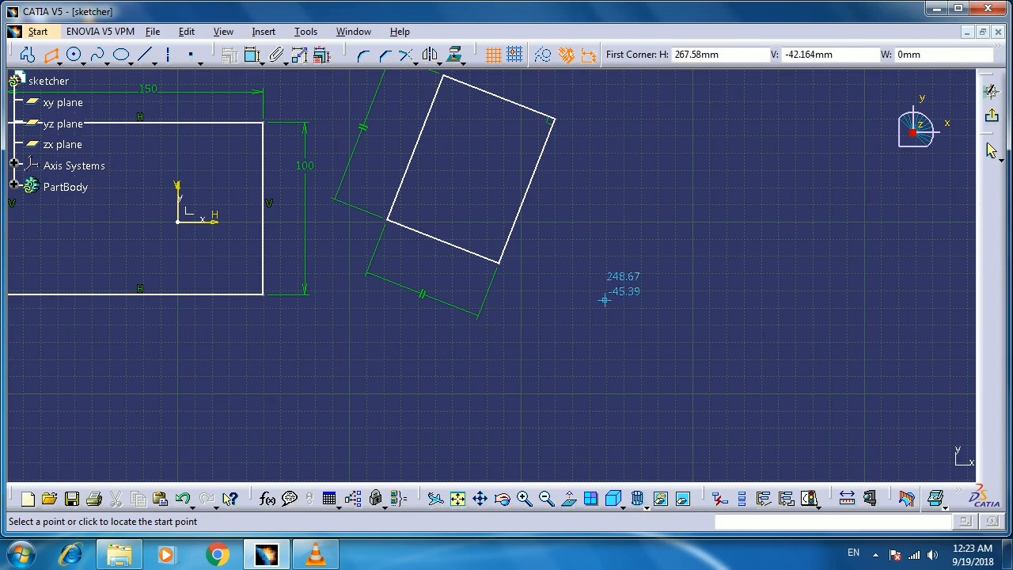
click(768, 139)
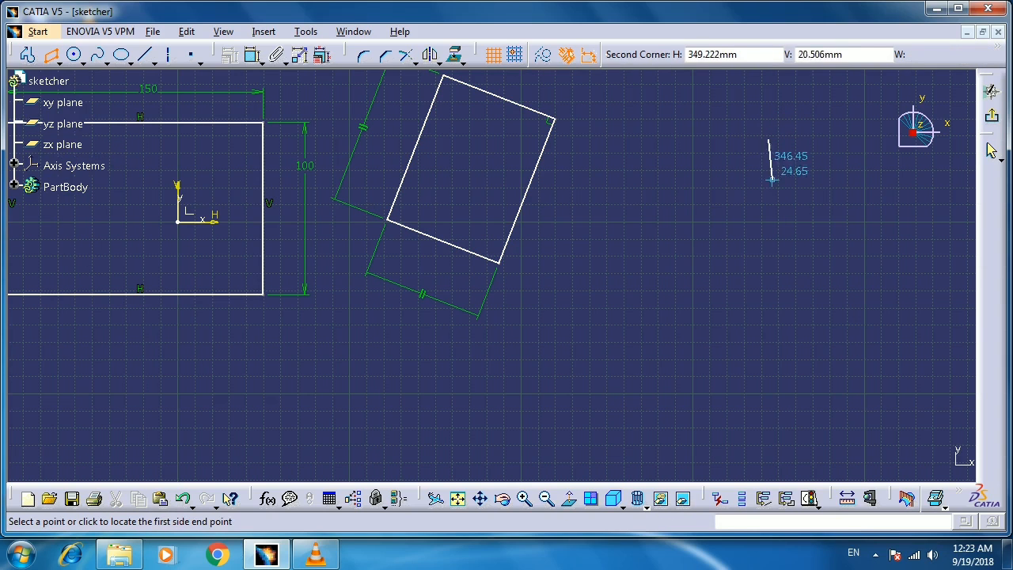
click(815, 244)
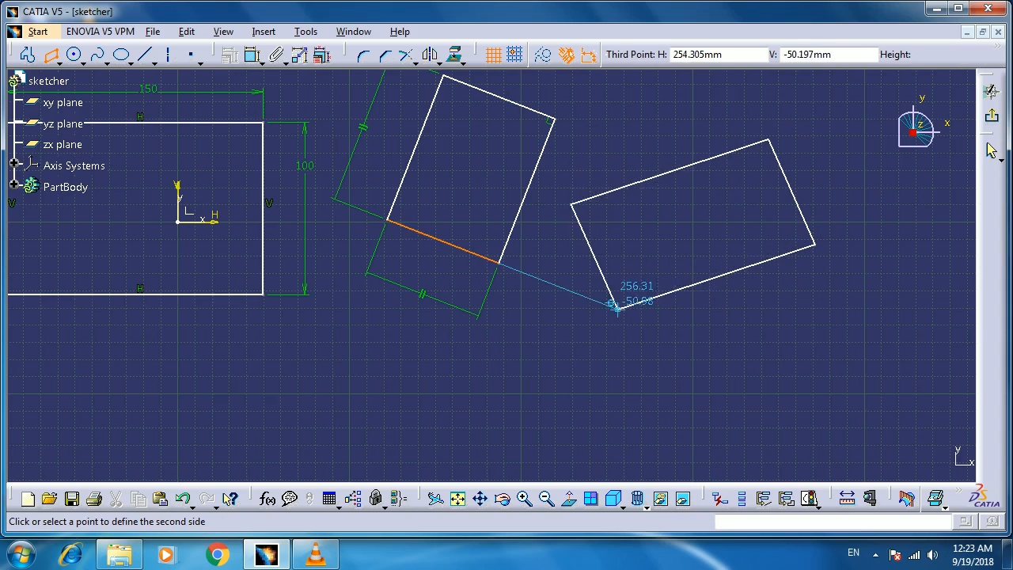
click(605, 284)
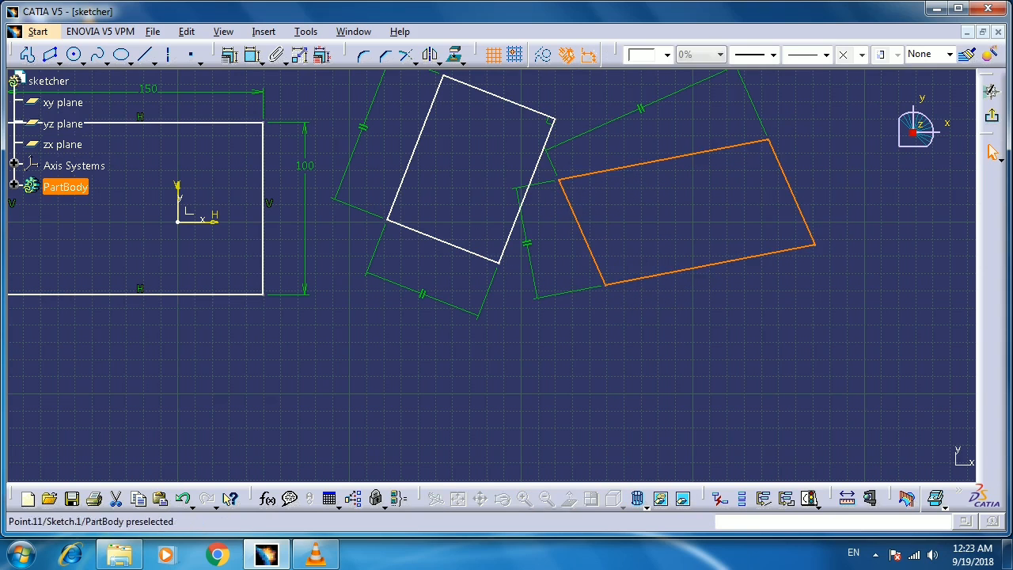
Sketch a horizontal elongated hole with a radius of about 13 mm below the 150 by 100 mm rectangle
mouse_move(513, 345)
middle_down()
mouse_move(491, 275)
mouse_move(518, 275)
mouse_move(518, 340)
mouse_move(518, 329)
mouse_move(337, 315)
mouse_move(394, 323)
mouse_move(379, 323)
middle_up()
click(519, 275)
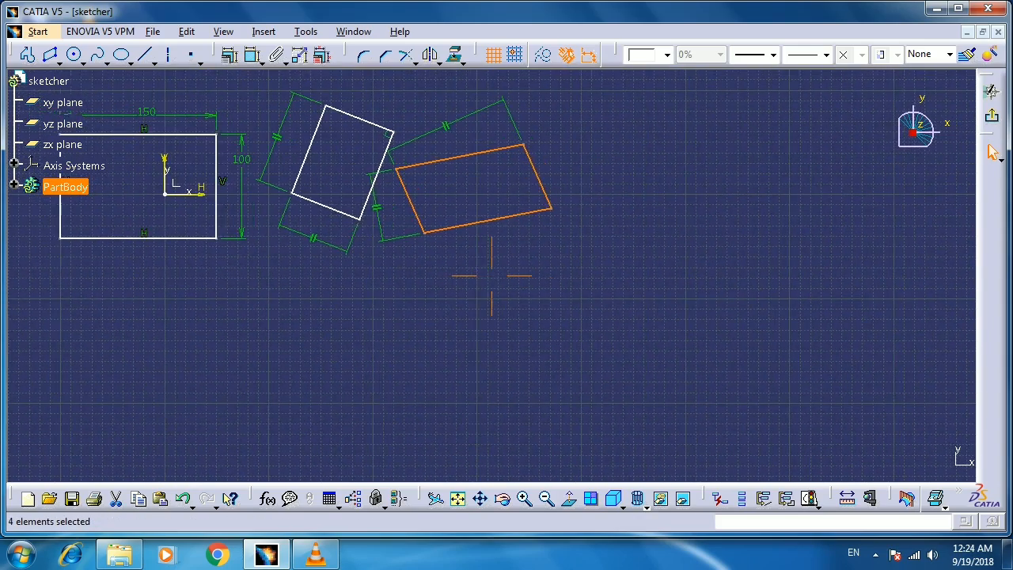
click(58, 63)
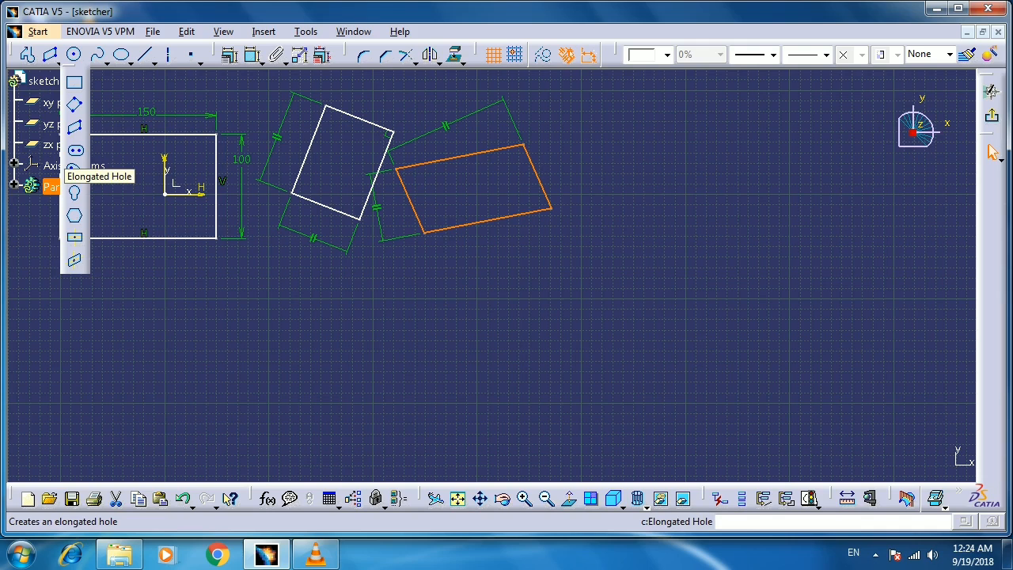
click(75, 151)
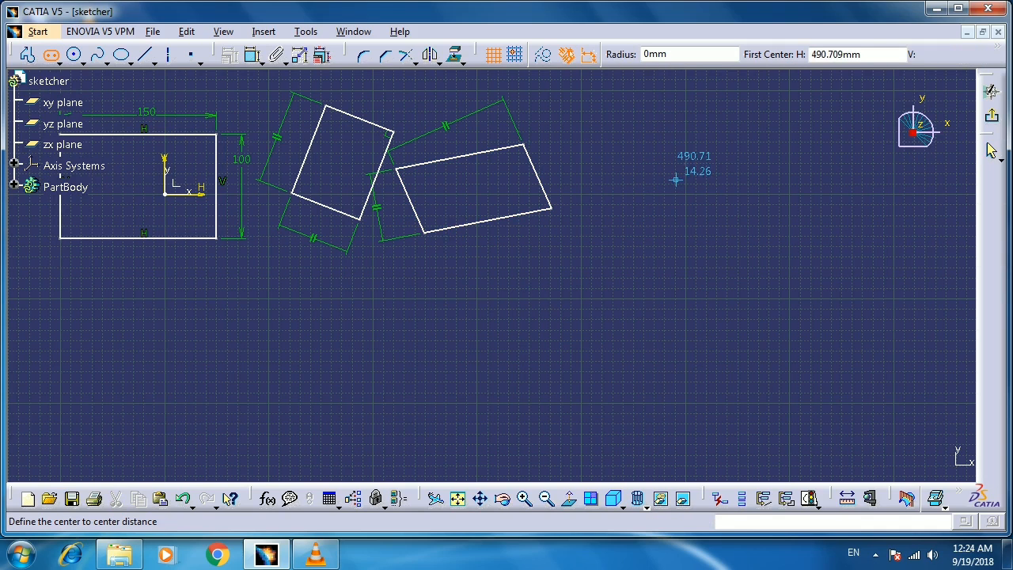
click(116, 369)
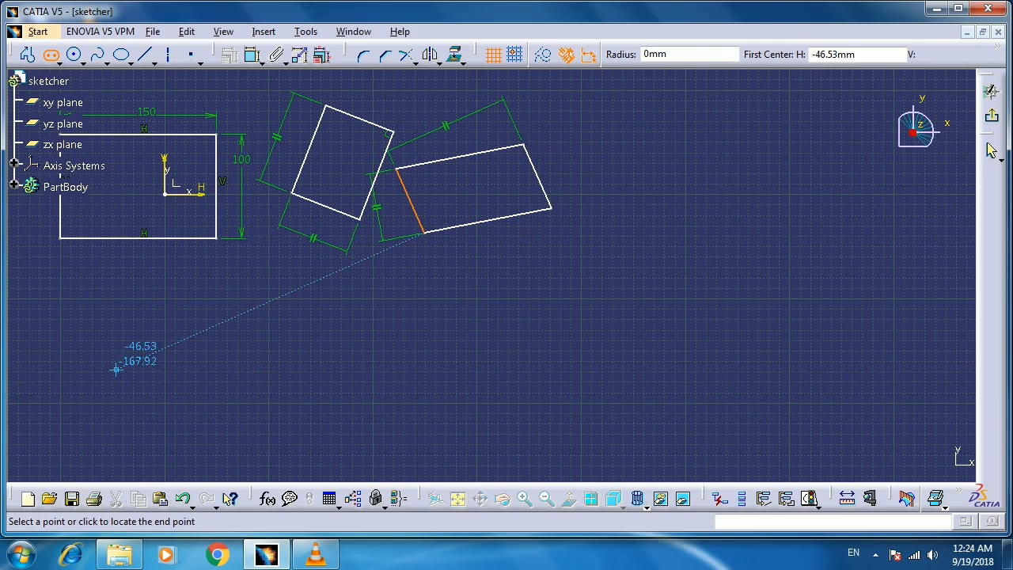
click(253, 369)
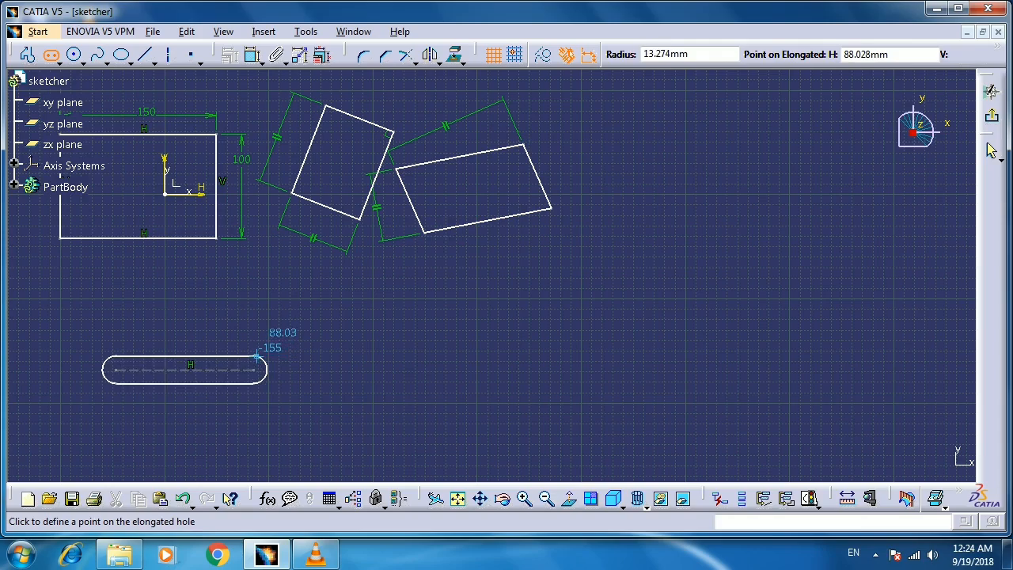
click(256, 357)
Set the elongated hole's radius to 25 mm
mouse_move(256, 358)
middle_down()
mouse_move(335, 318)
mouse_move(335, 247)
mouse_move(335, 287)
mouse_move(499, 243)
mouse_move(498, 194)
middle_up()
click(499, 243)
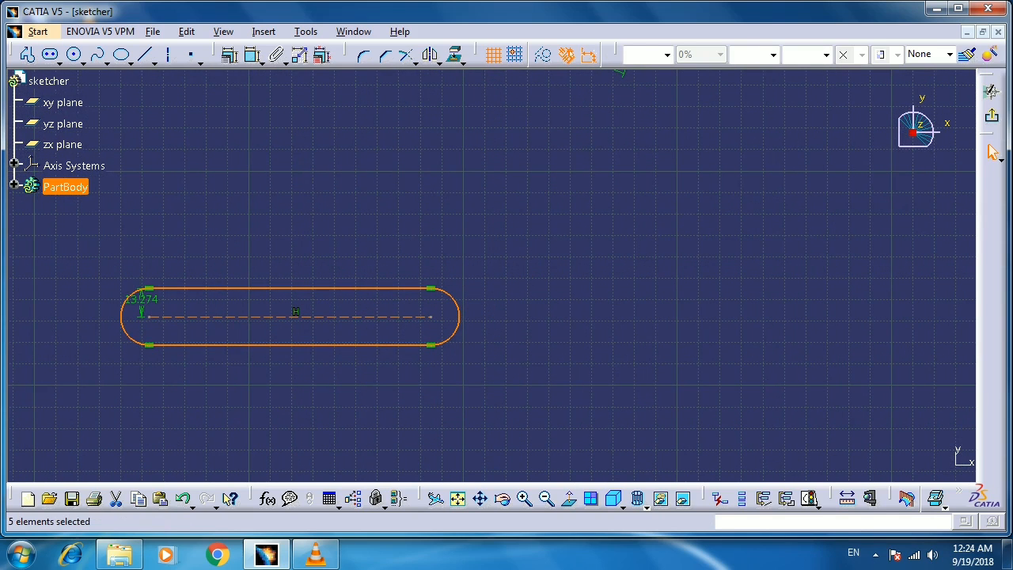
click(253, 55)
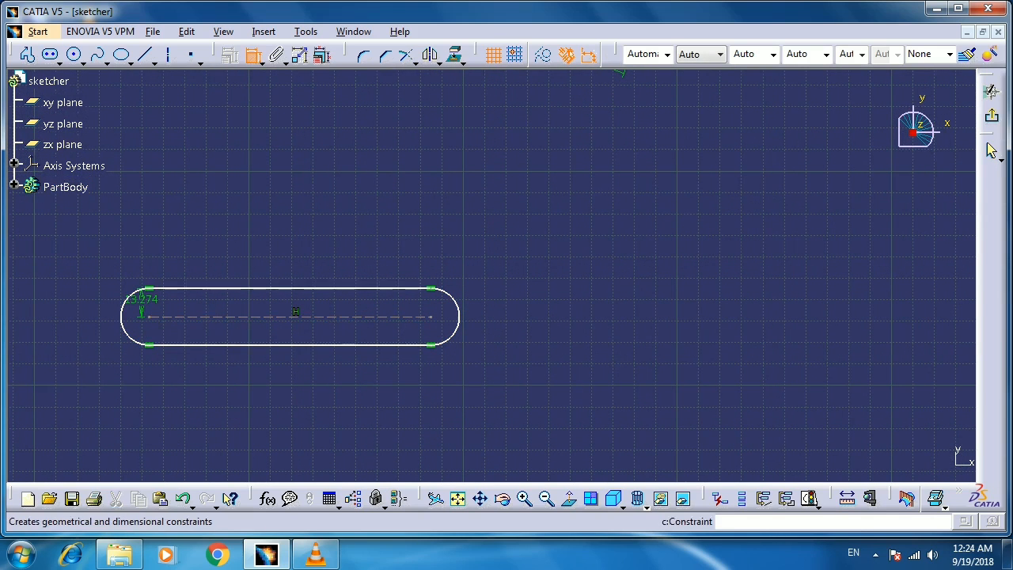
double_click(143, 300)
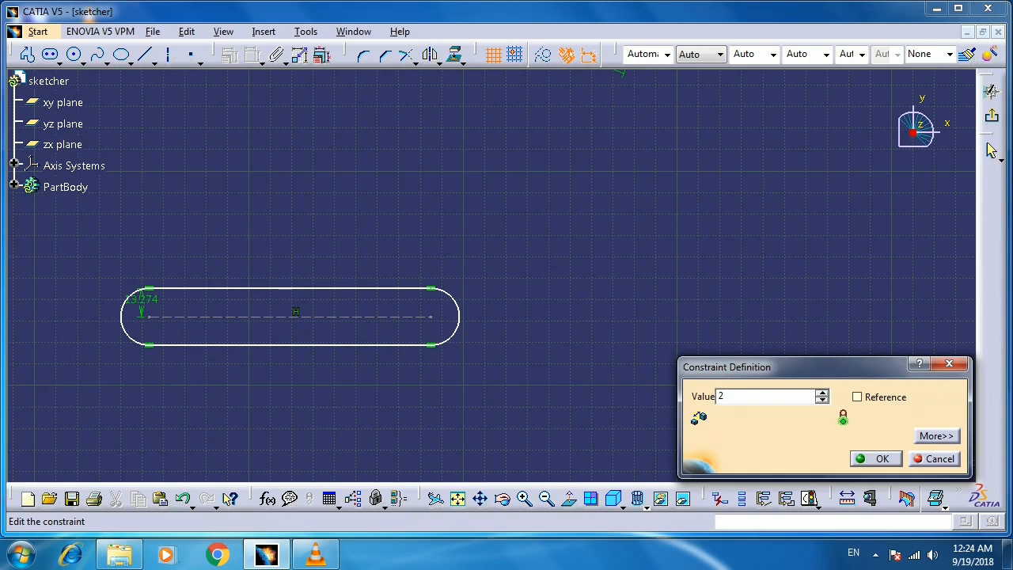
key(Return)
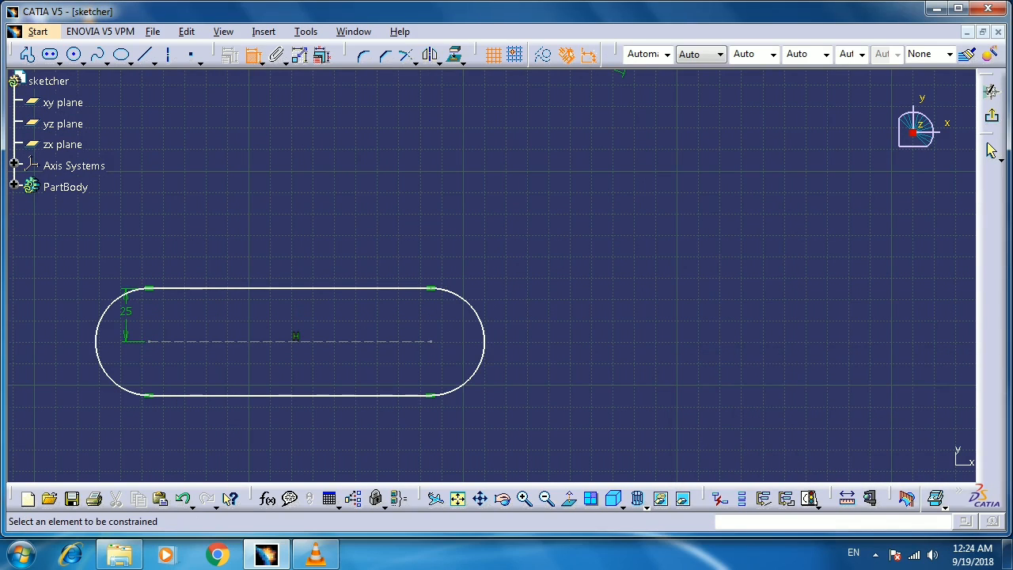
Sketch an upward-arching cylindrical elongated hole with an end radius of about 13 mm to the right of the parallelogram
mouse_move(491, 276)
middle_down()
mouse_move(492, 372)
mouse_move(492, 276)
mouse_move(320, 333)
mouse_move(253, 334)
middle_up()
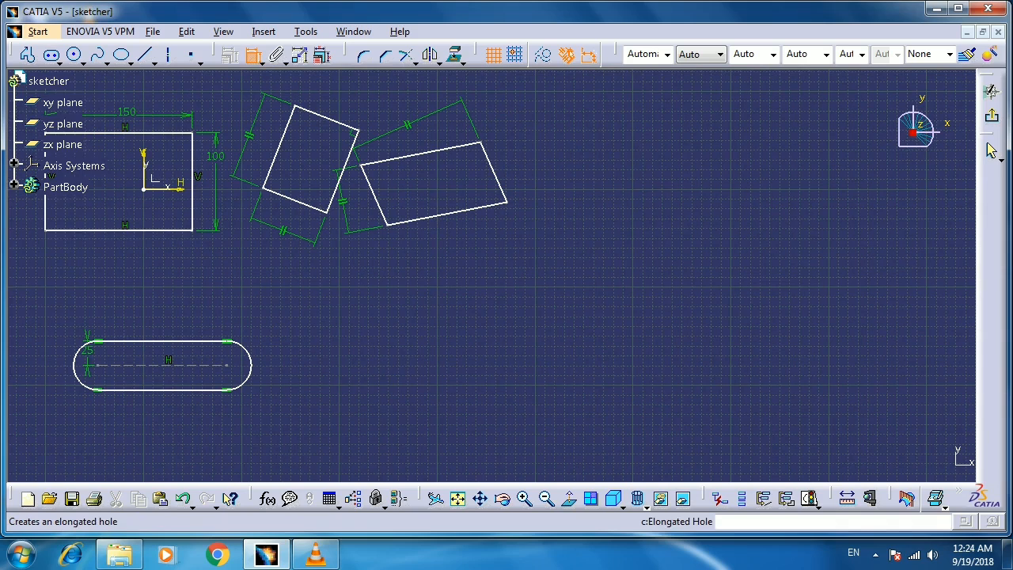
click(59, 63)
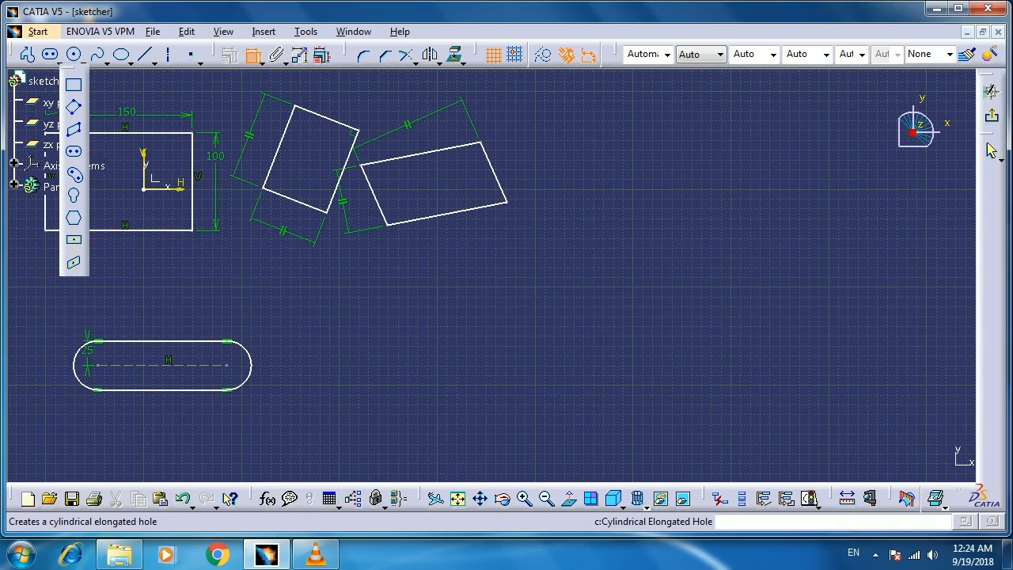
click(74, 174)
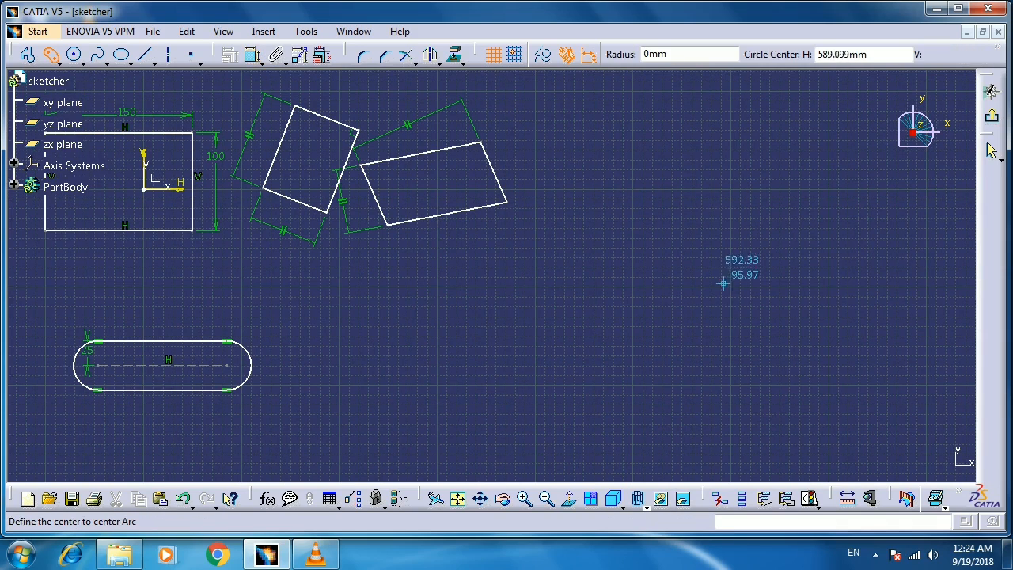
click(745, 321)
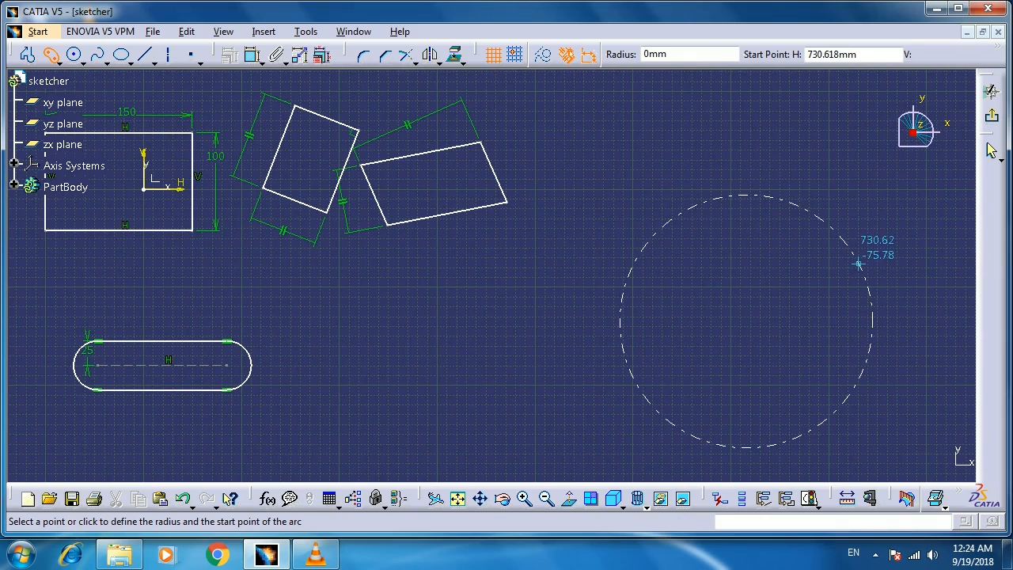
click(858, 263)
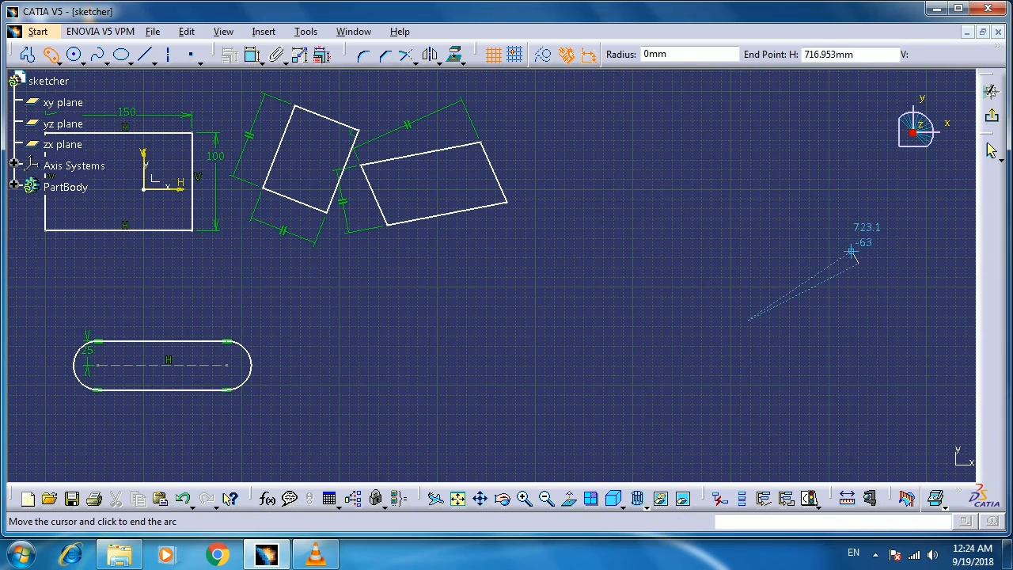
click(636, 260)
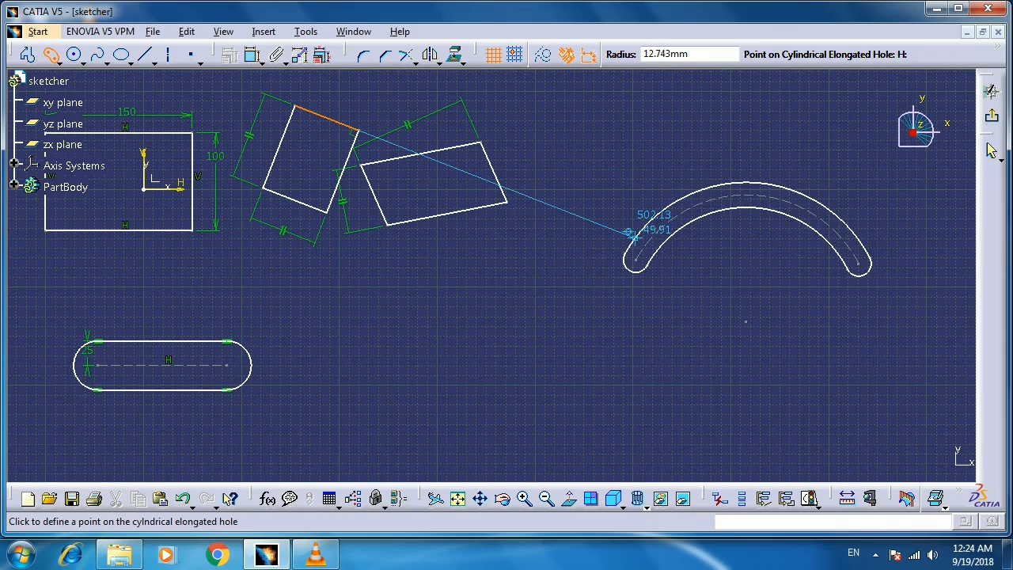
click(631, 234)
Sketch a vertical keyhole profile with a large radius of about 28 mm between the elongated hole and the curved hole
middle_drag(491, 276, 494, 278)
click(57, 60)
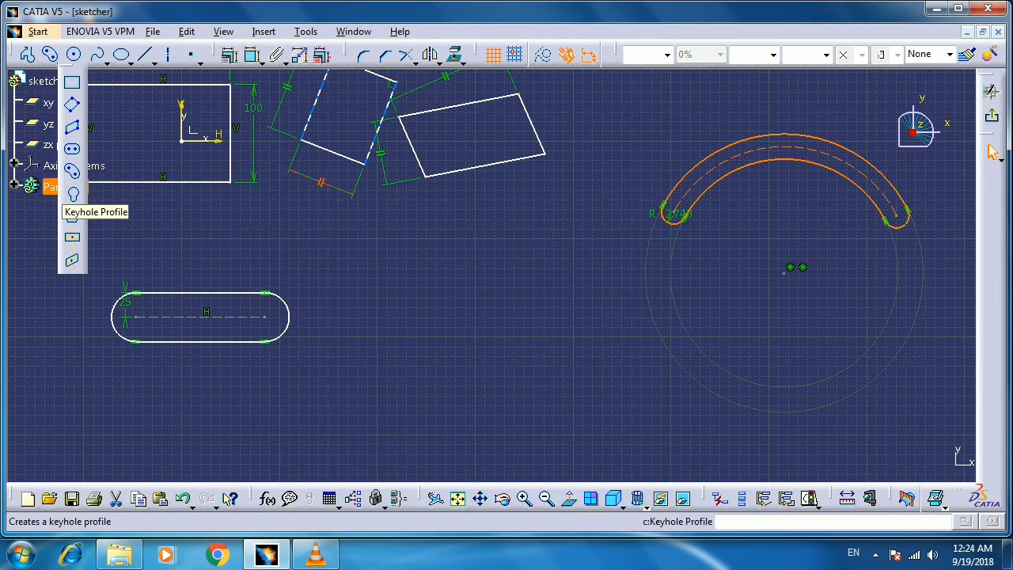
click(72, 194)
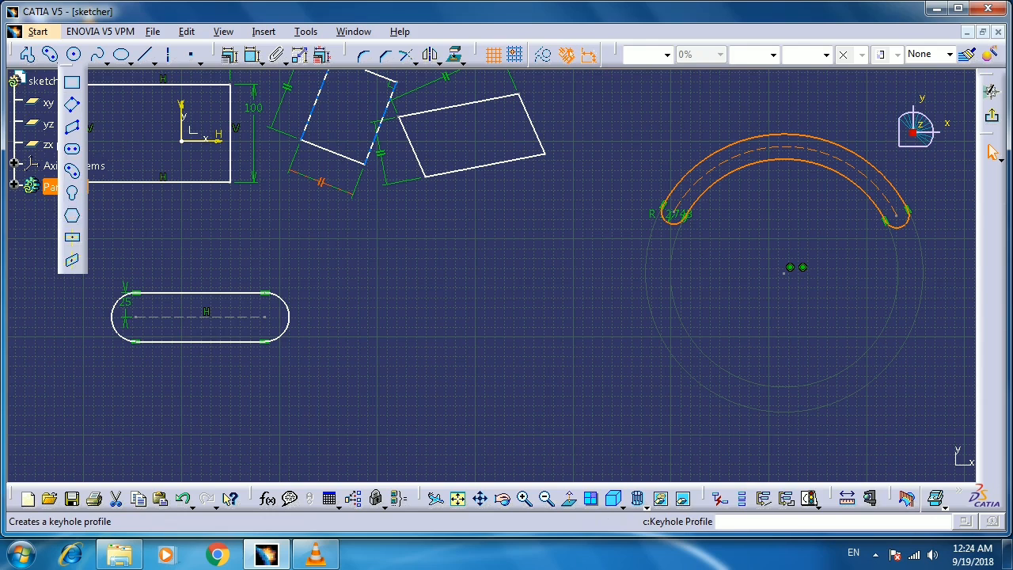
click(482, 316)
click(484, 397)
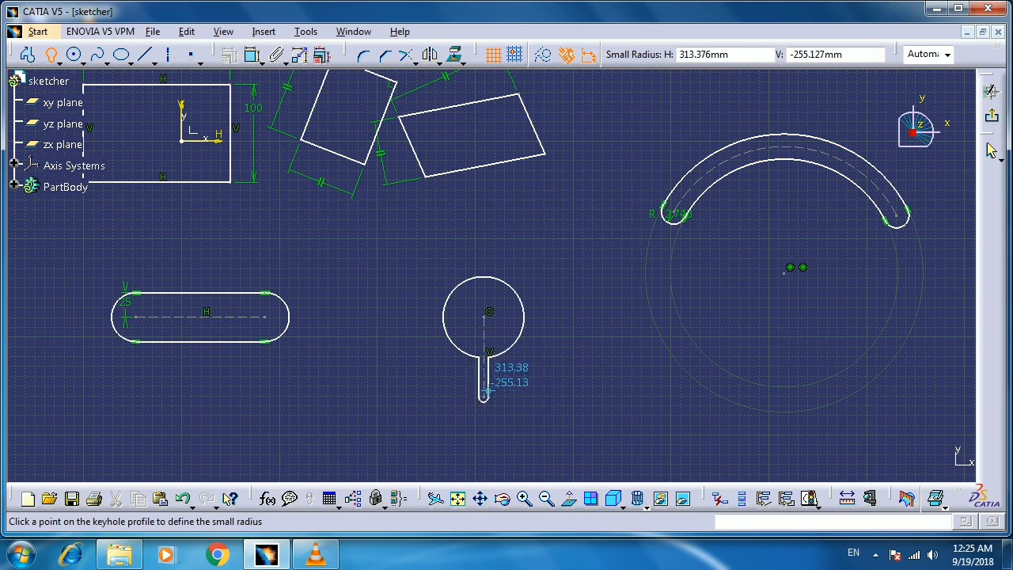
click(489, 352)
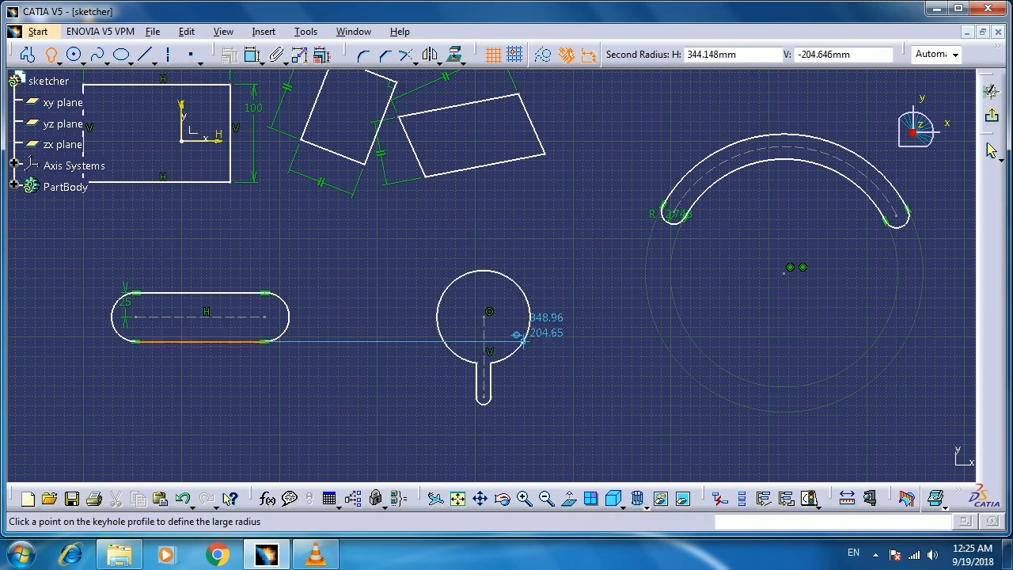
click(509, 307)
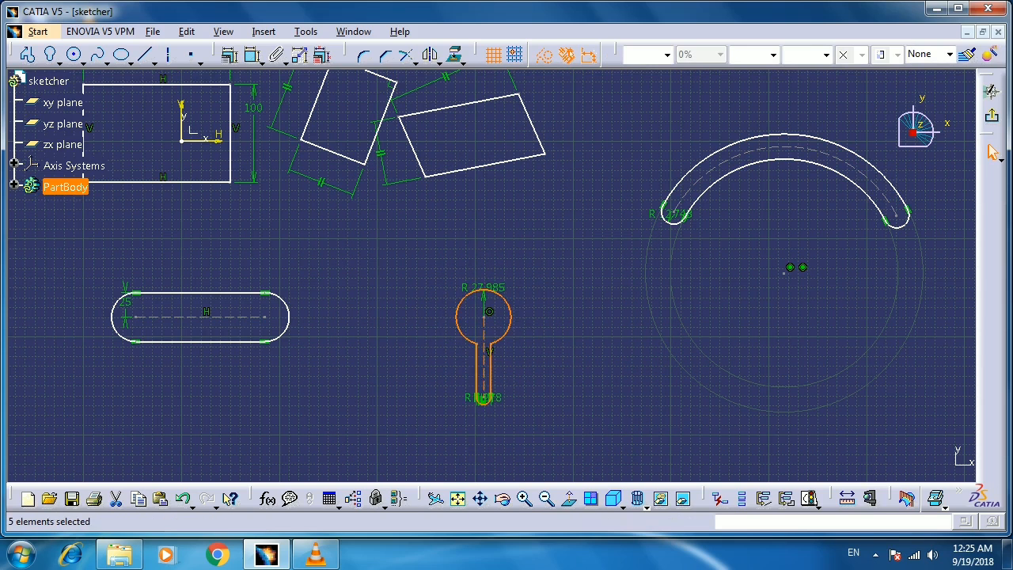
Sketch a tilted hexagon with sides about 69 mm long below the elongated hole
middle_drag(508, 308, 503, 259)
mouse_move(491, 276)
middle_down()
mouse_move(532, 335)
mouse_move(495, 368)
mouse_move(442, 356)
mouse_move(441, 334)
mouse_move(522, 271)
mouse_move(531, 212)
middle_up()
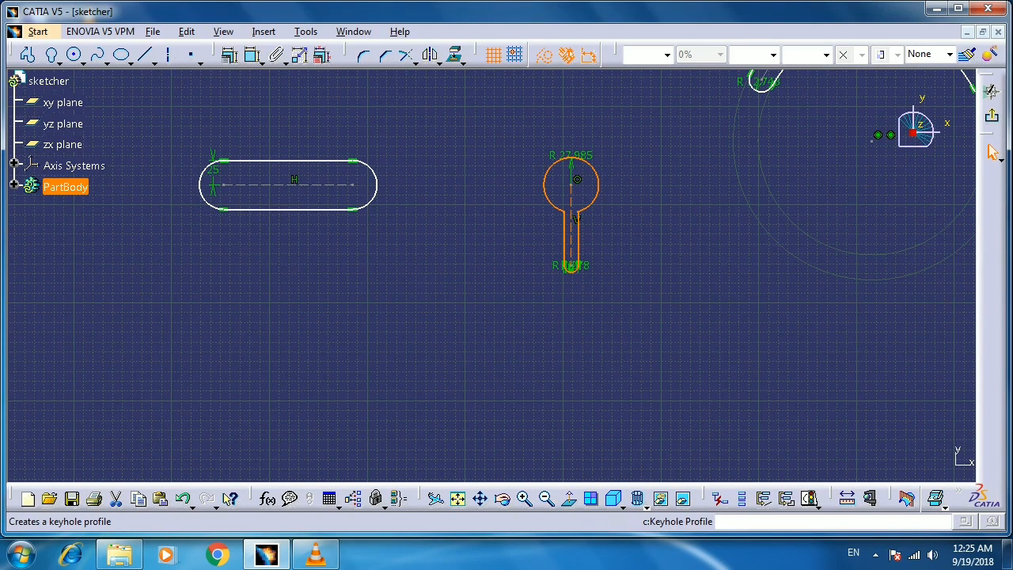
click(55, 59)
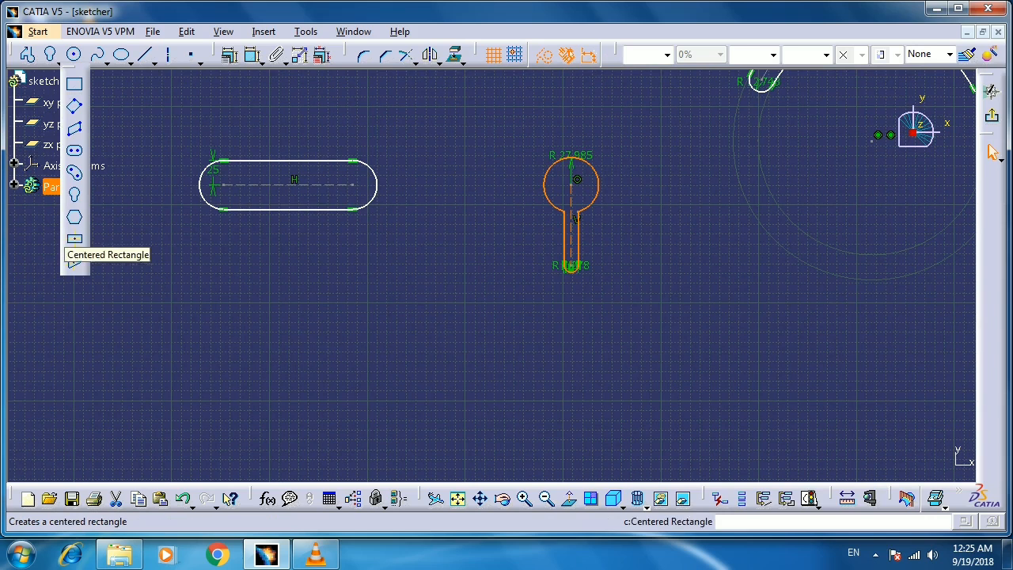
click(75, 219)
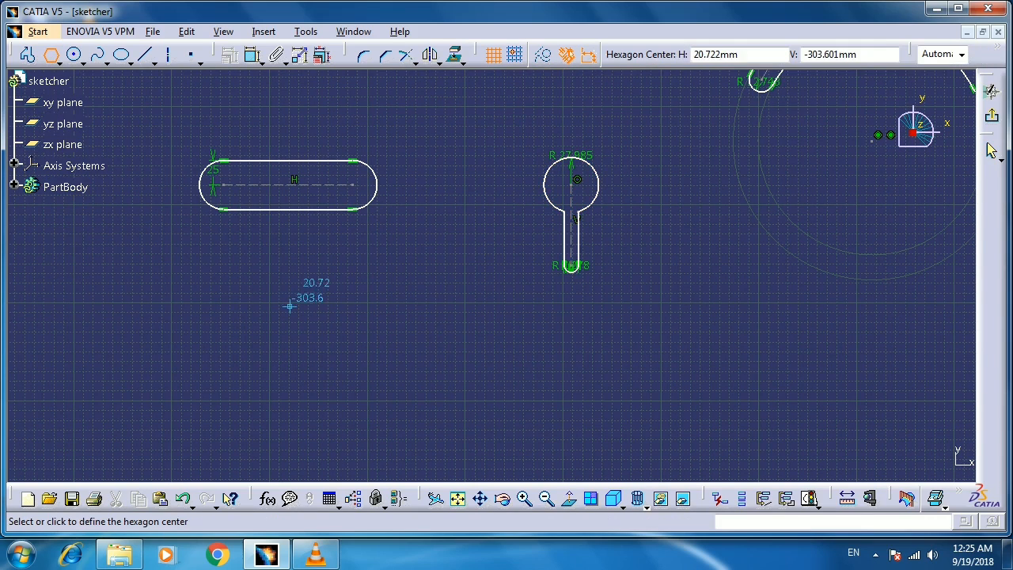
click(135, 335)
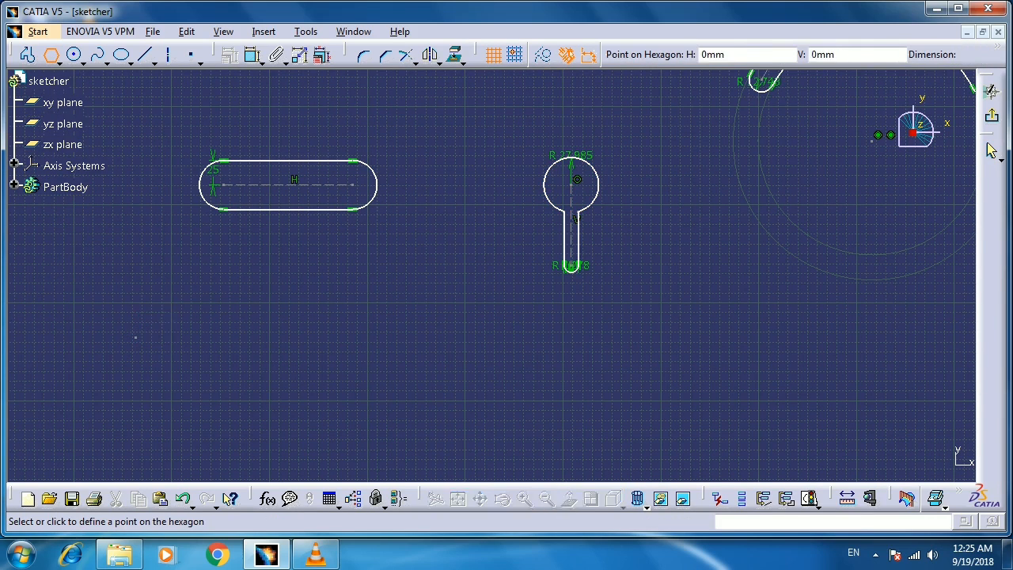
click(185, 302)
Dimension the hexagon's upper right side and set its length to 50 mm
middle_drag(184, 302, 245, 263)
click(253, 56)
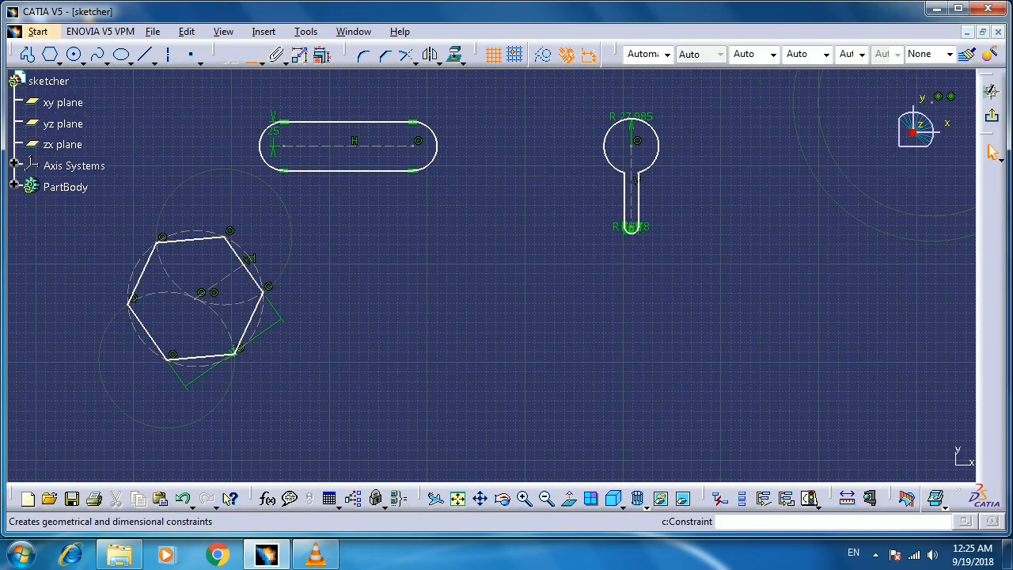
click(245, 257)
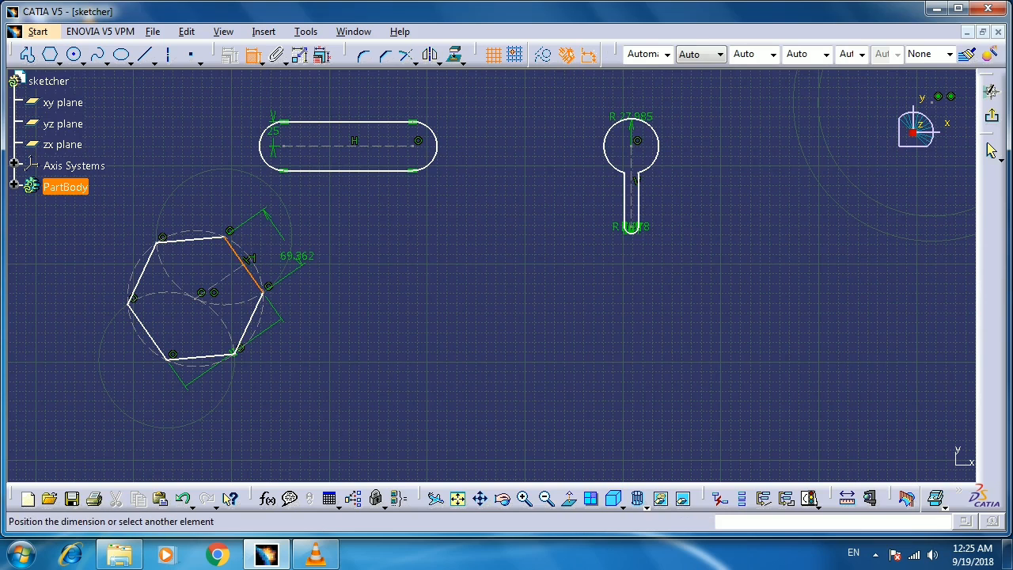
click(296, 255)
double_click(297, 256)
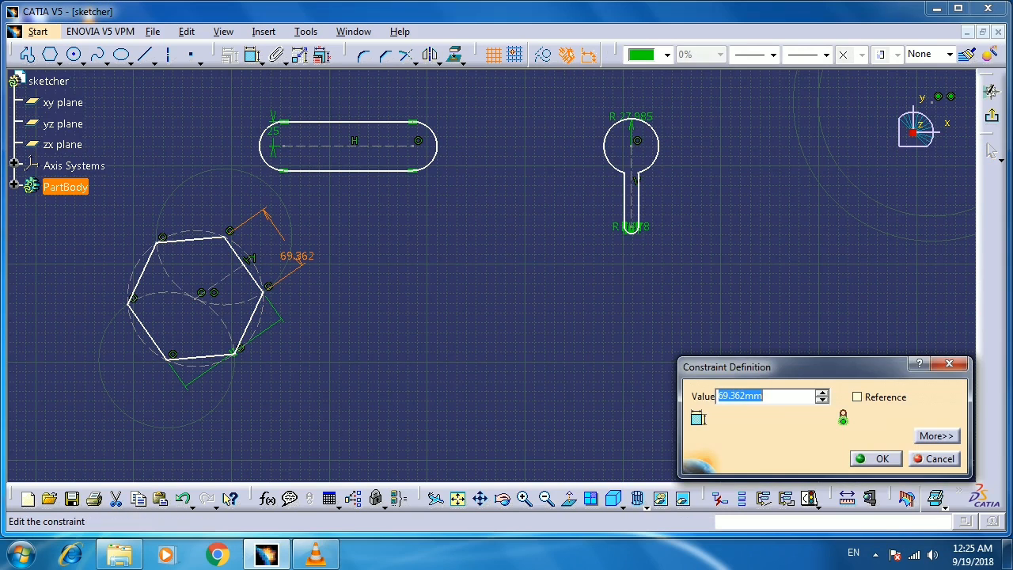
text(50)
key(Return)
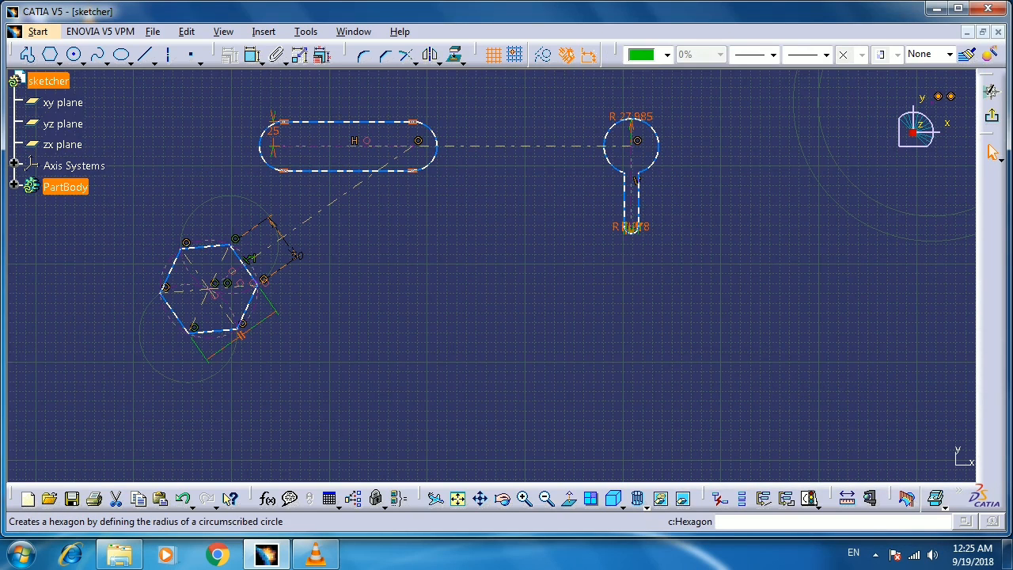
Sketch a centered rectangle to the right of the hexagon, with its centre at about H 154 mm, V -351 mm
click(57, 61)
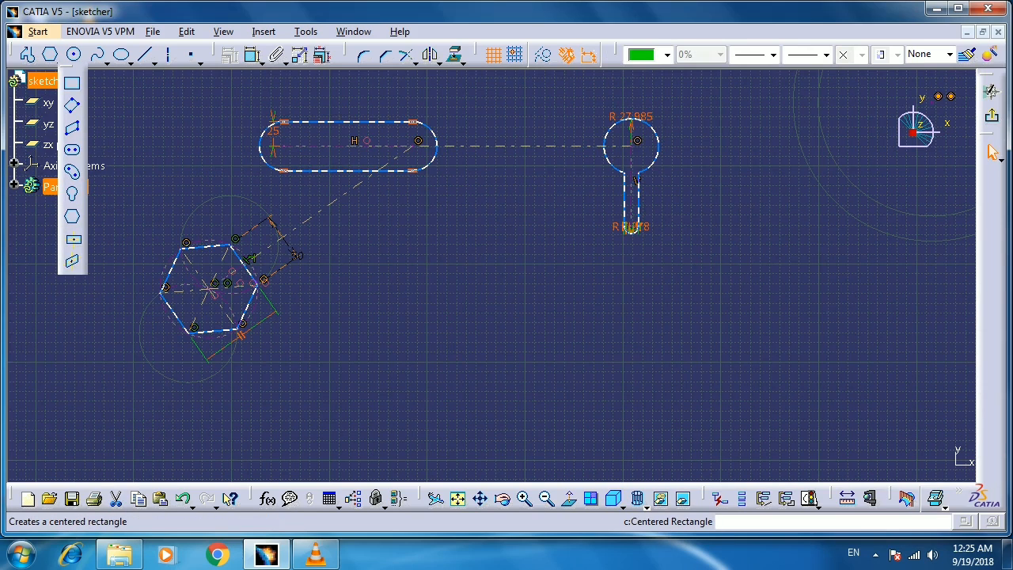
click(73, 239)
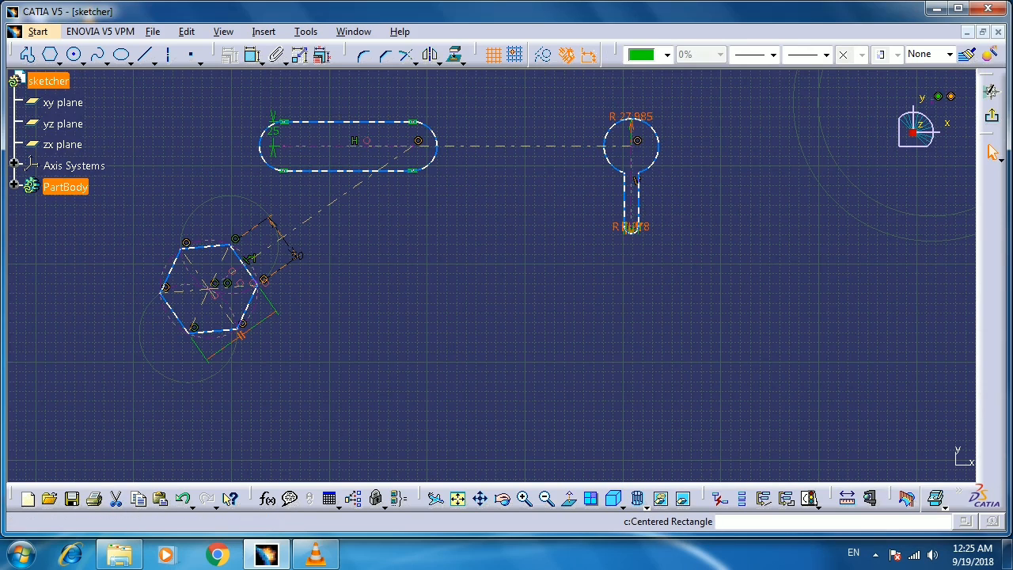
click(479, 318)
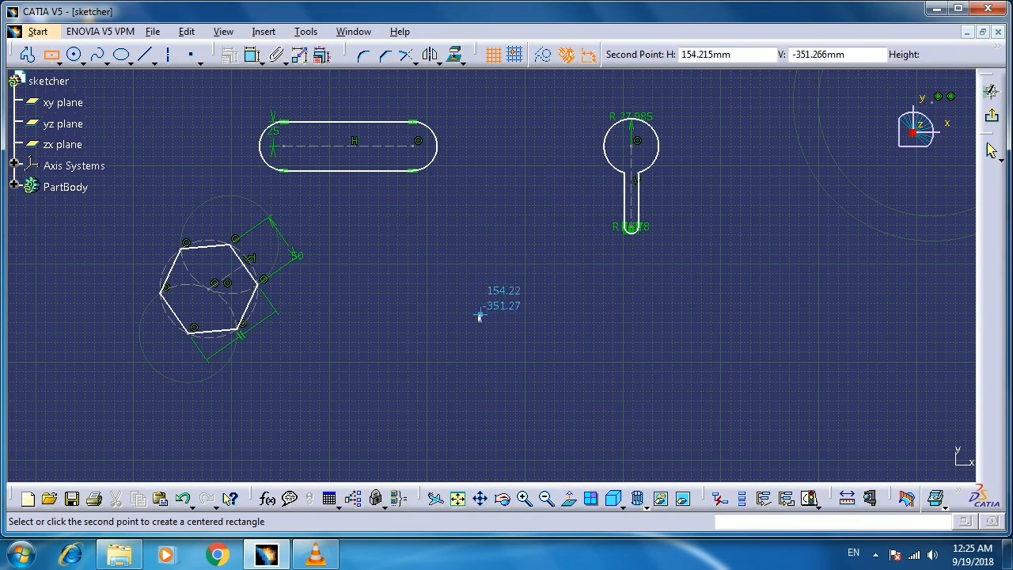
click(582, 249)
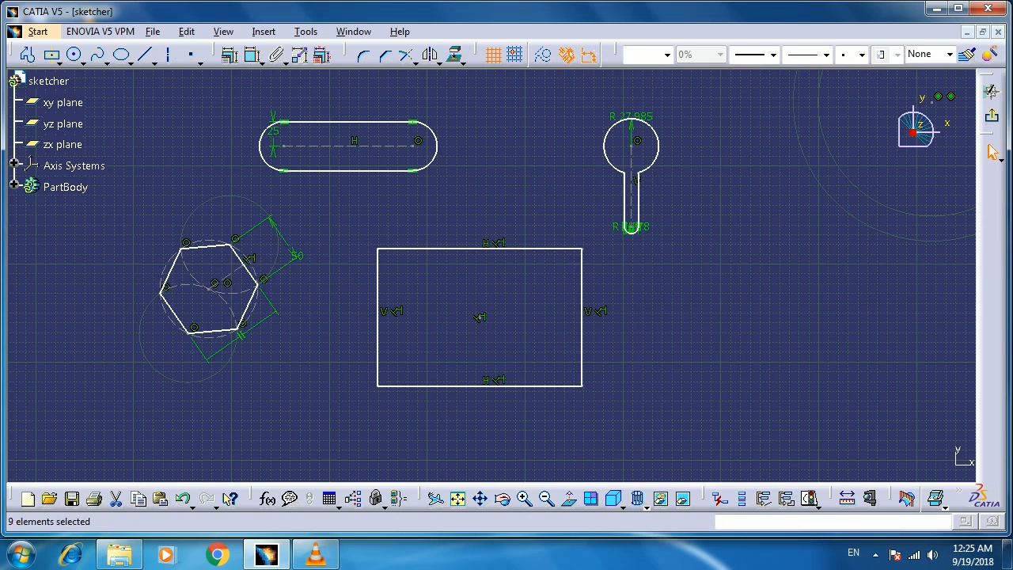
Sketch a centered parallelogram around the large rectangle's lower right corner, using the rectangle's right and lower sides as references
click(60, 61)
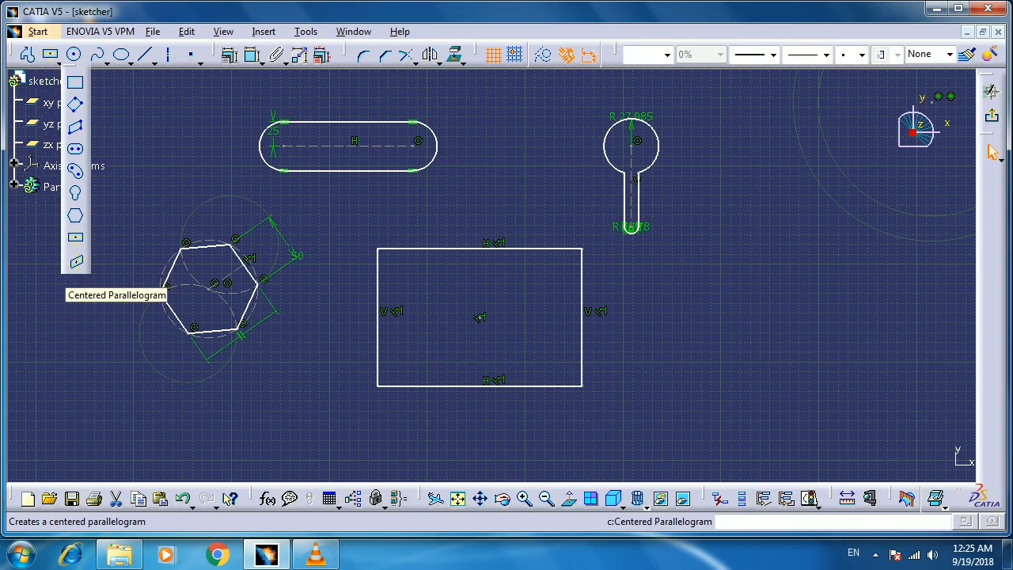
click(76, 261)
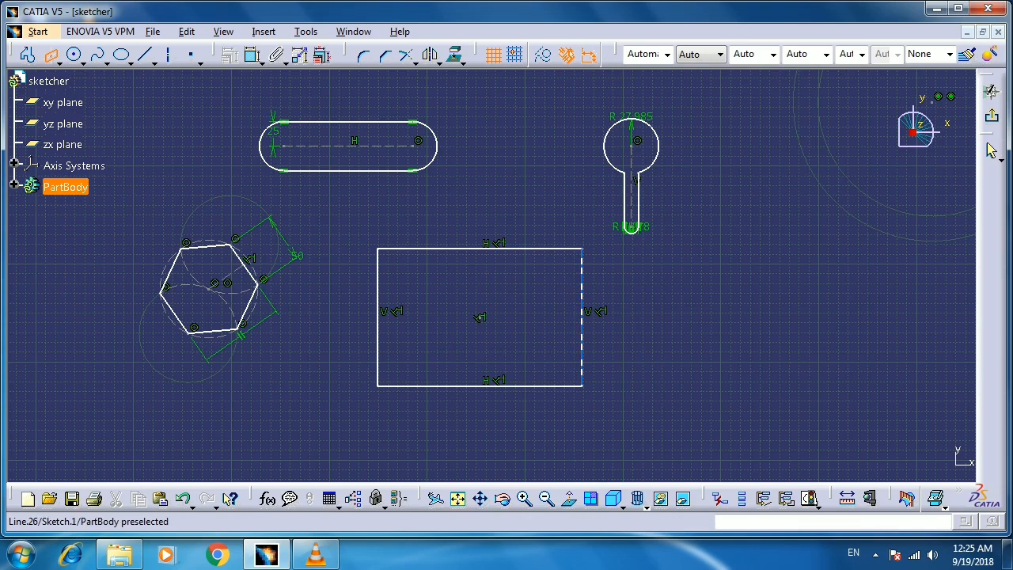
click(582, 317)
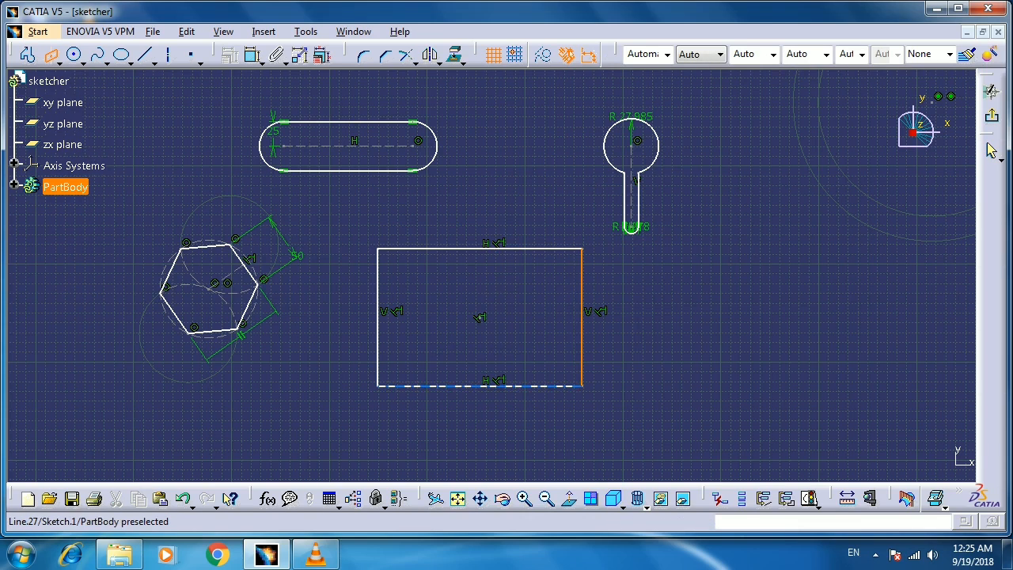
click(558, 386)
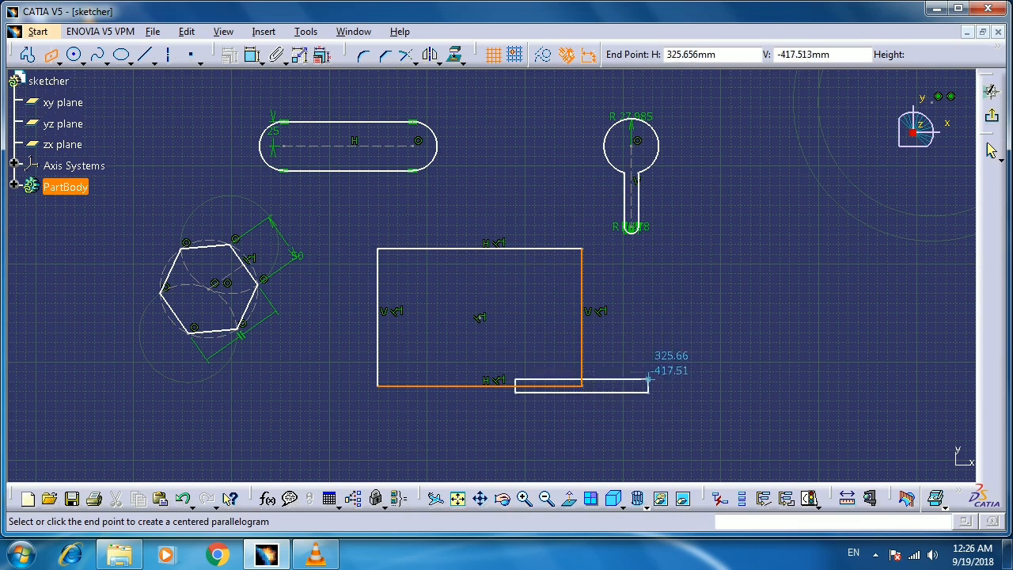
click(655, 355)
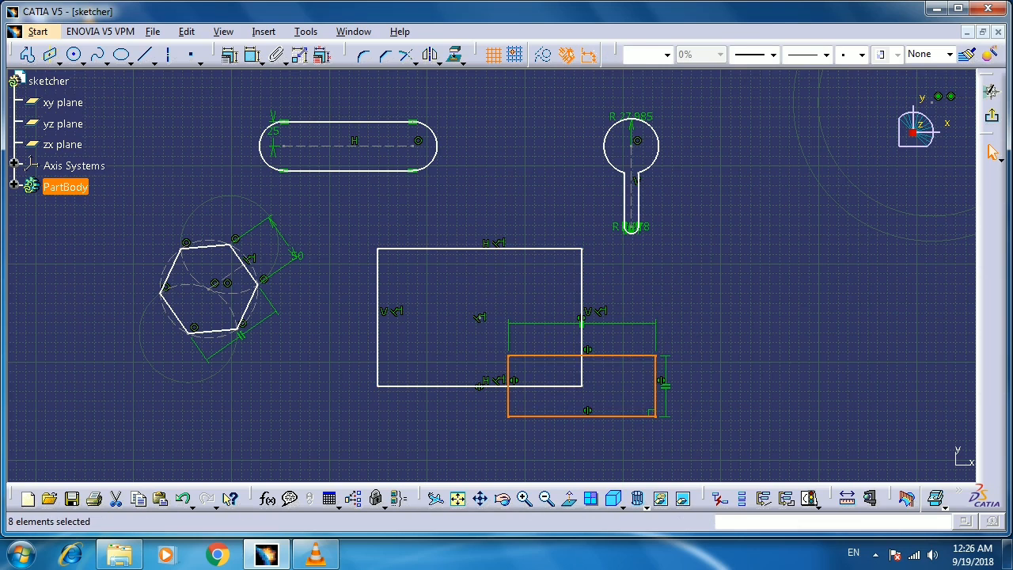
Move the centered parallelogram slightly right and down, and shift its height-side parallelism symbol farther out to the right
drag(613, 342, 648, 363)
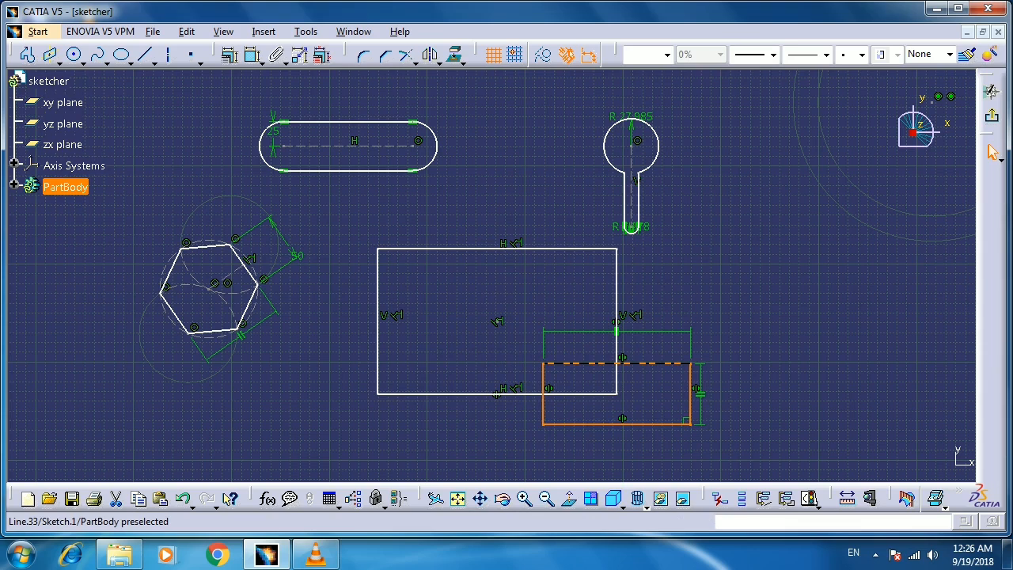
click(700, 393)
drag(700, 393, 722, 394)
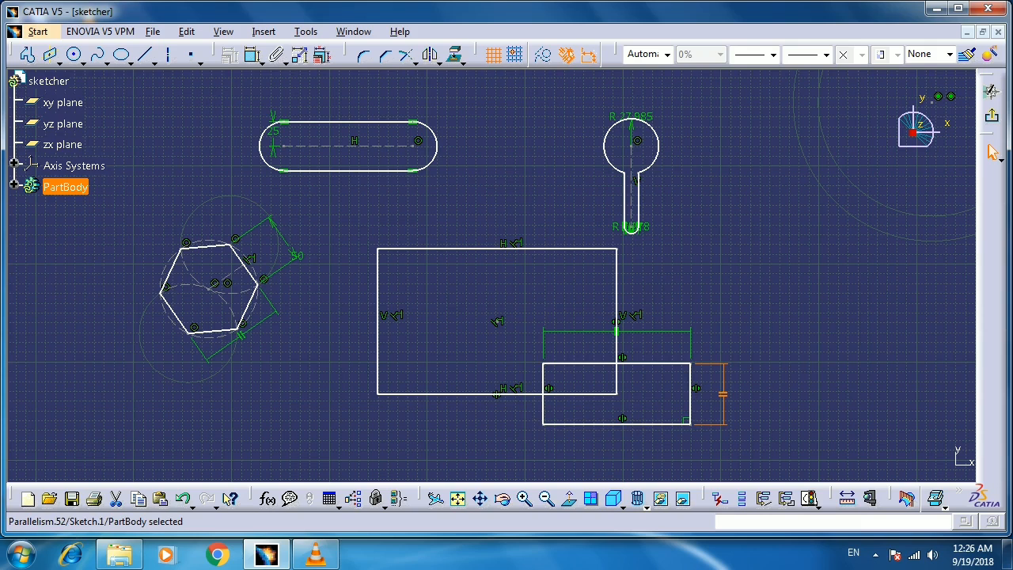
Review the complete sketch by selecting all its elements and showing the available predefined profile types
mouse_move(315, 554)
mouse_move(492, 275)
middle_down()
mouse_move(491, 389)
mouse_move(448, 333)
mouse_move(448, 265)
mouse_move(448, 286)
middle_up()
click(491, 276)
click(448, 333)
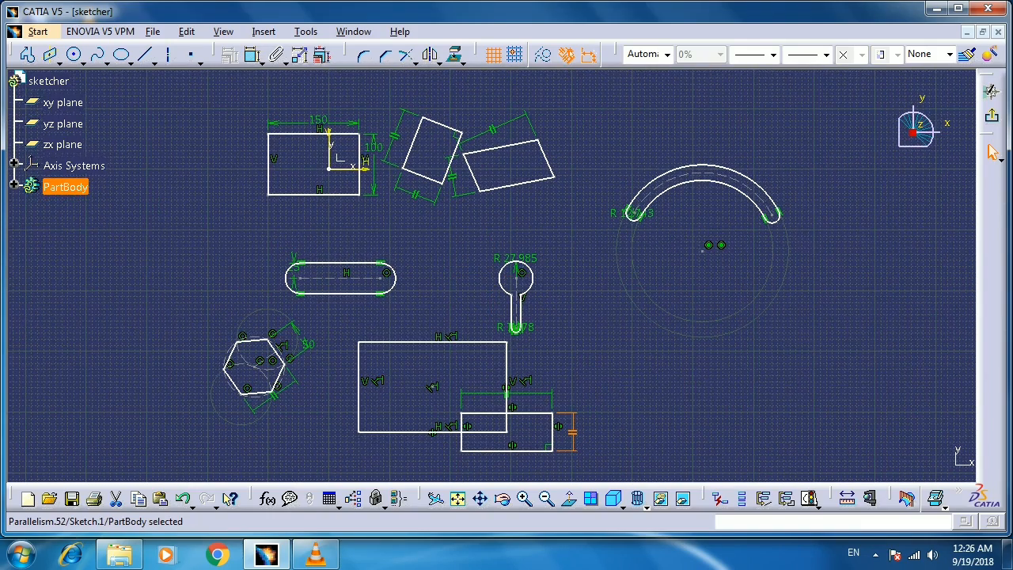
key(ctrl+a)
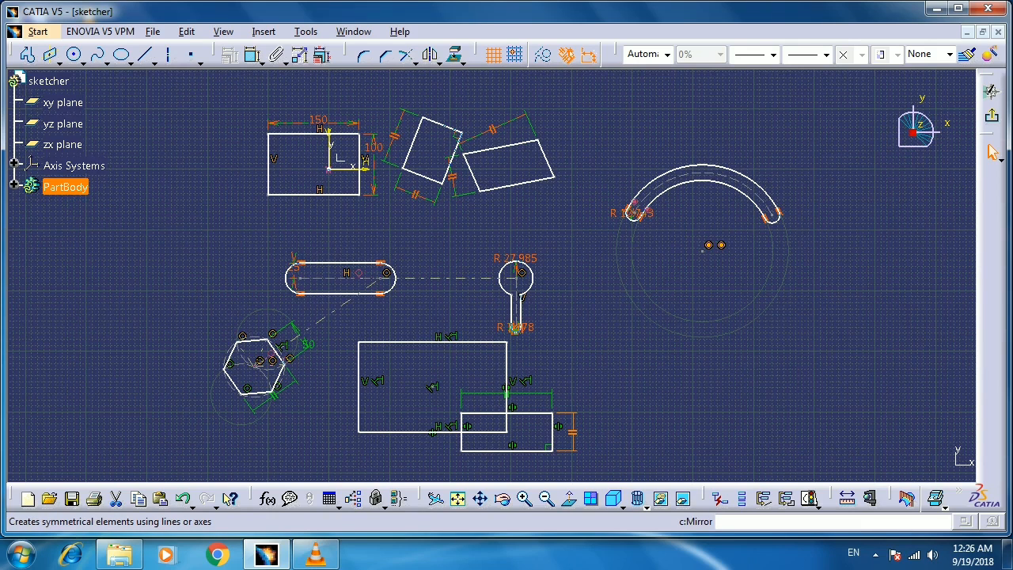
click(59, 63)
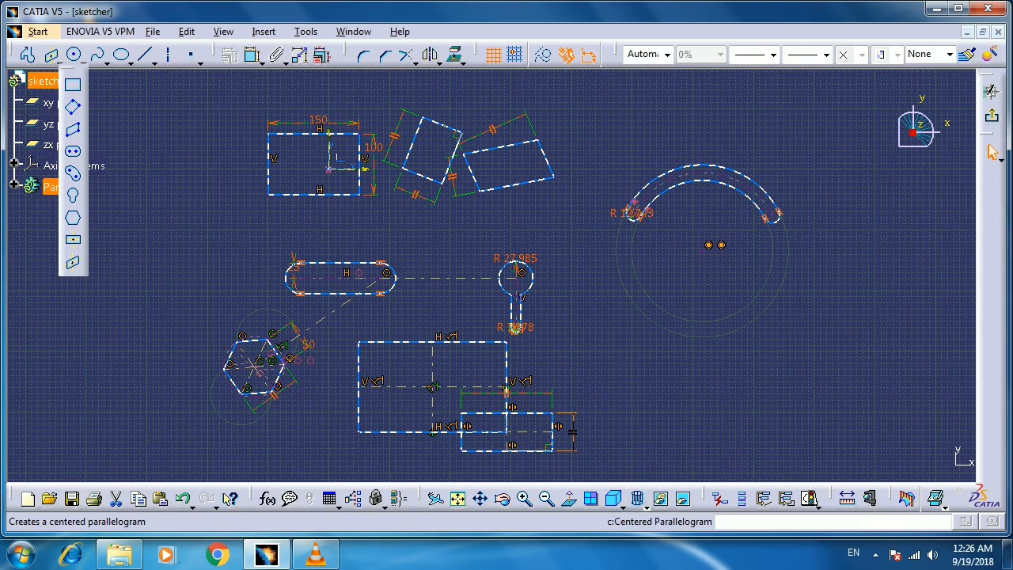